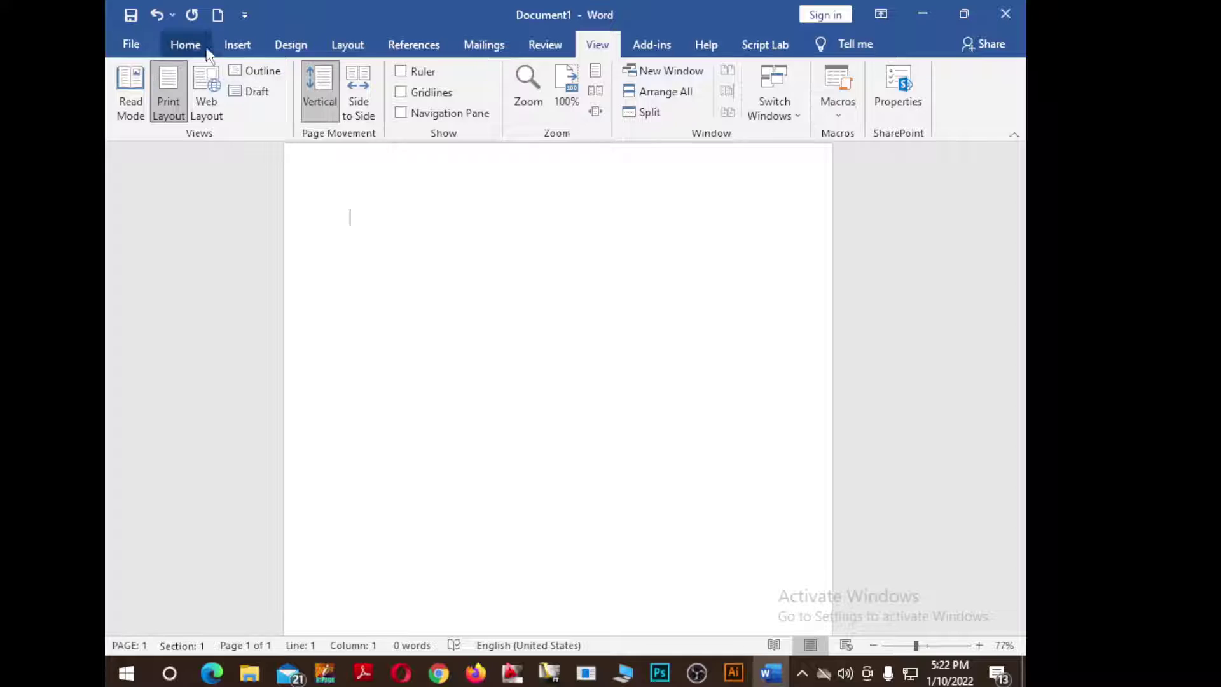
click(184, 45)
click(605, 51)
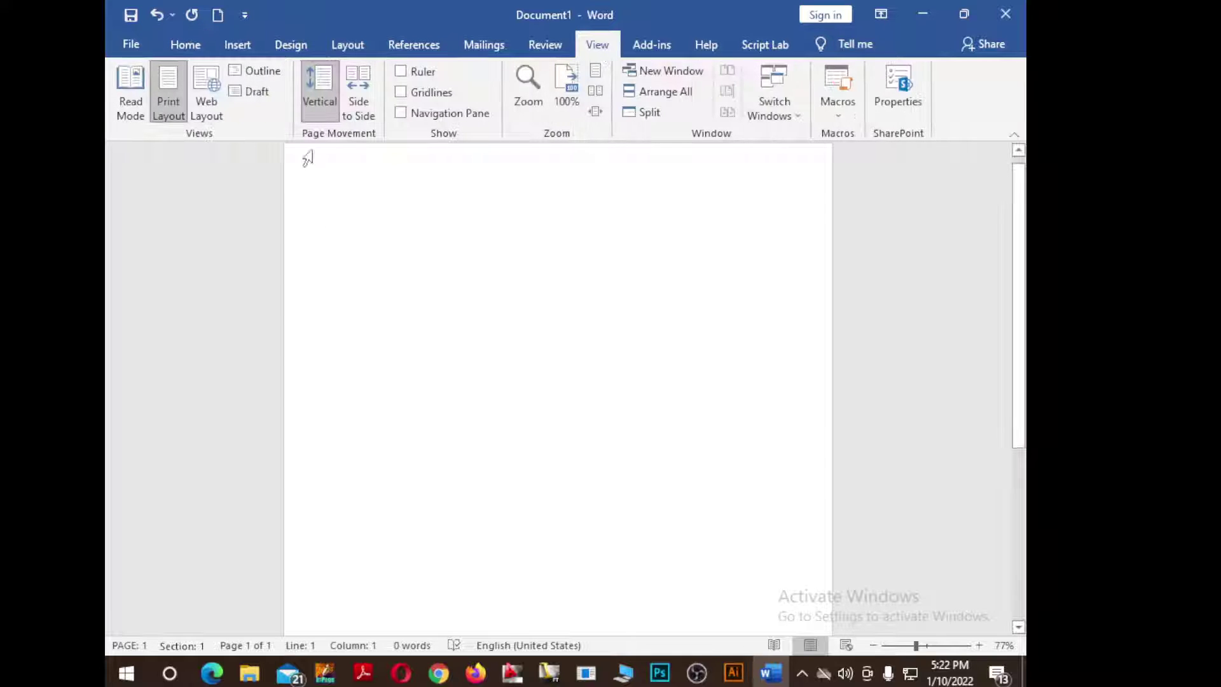
scroll(366, 247, down, 1)
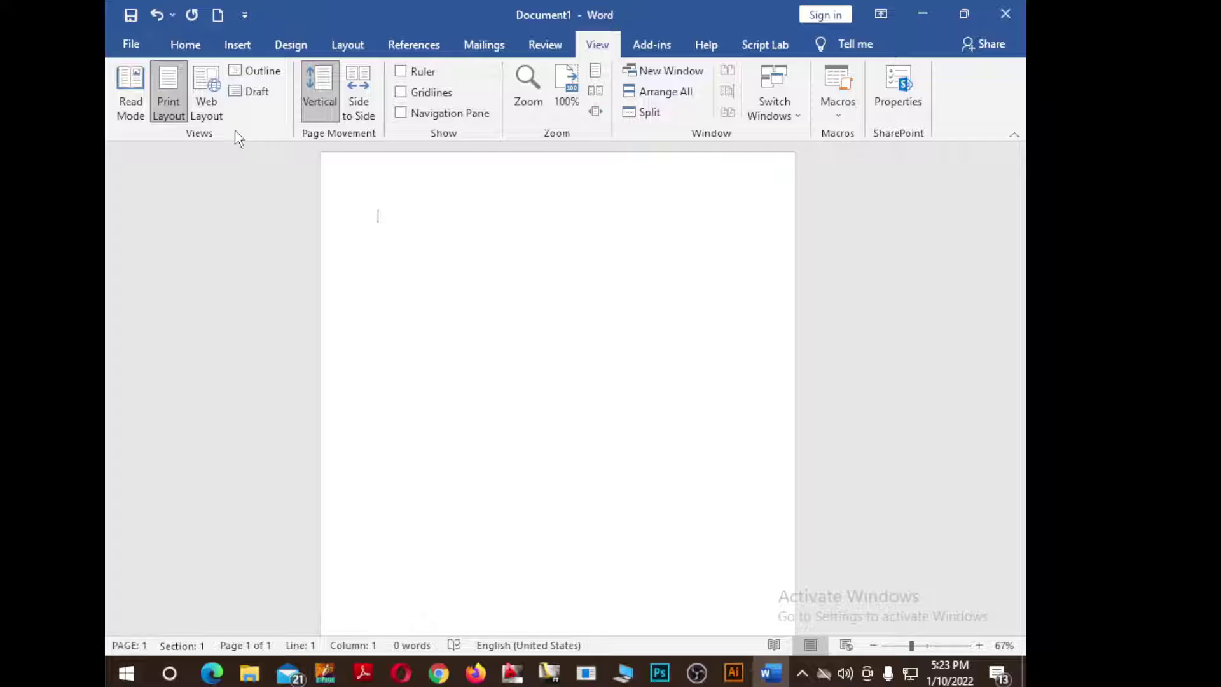
Fill the blank document with sample text using the formula =rand(23)
text(=)
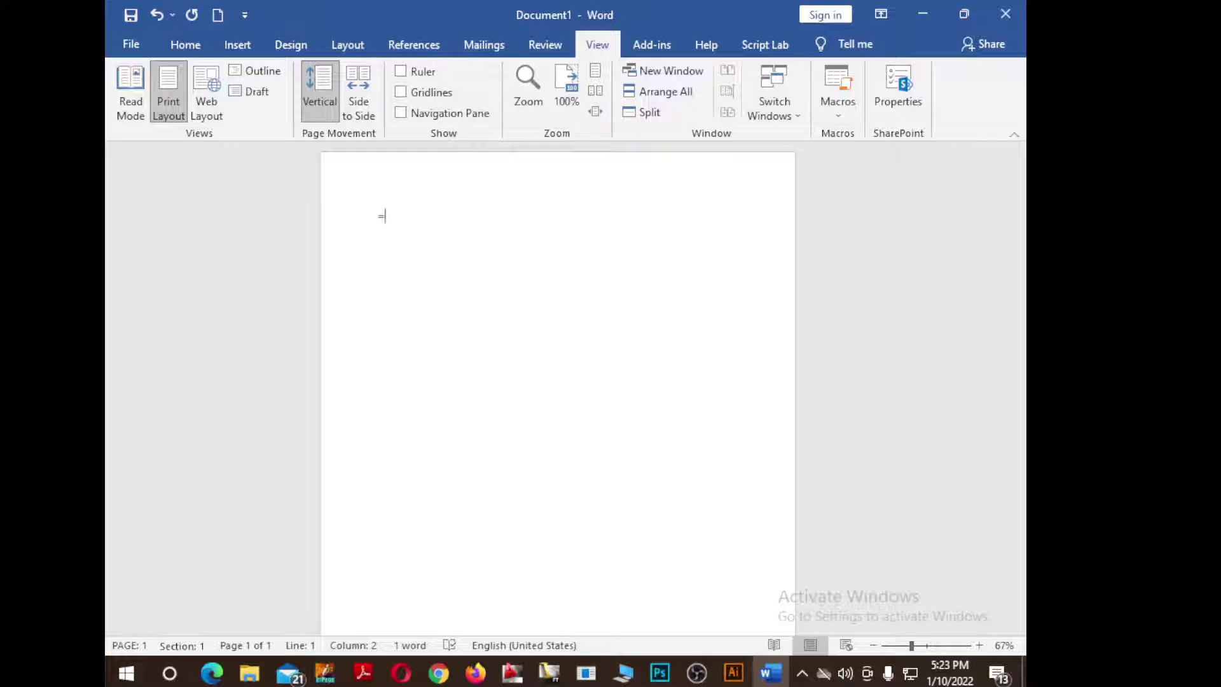
text(rand()
text(23))
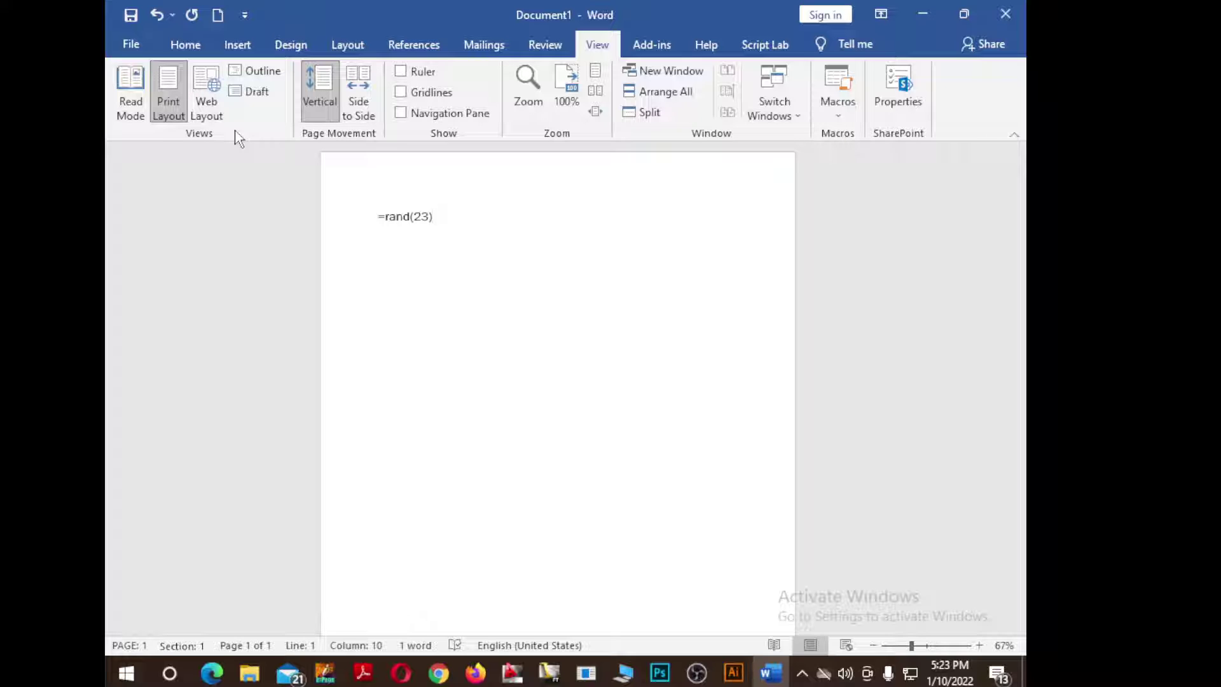
key(Return)
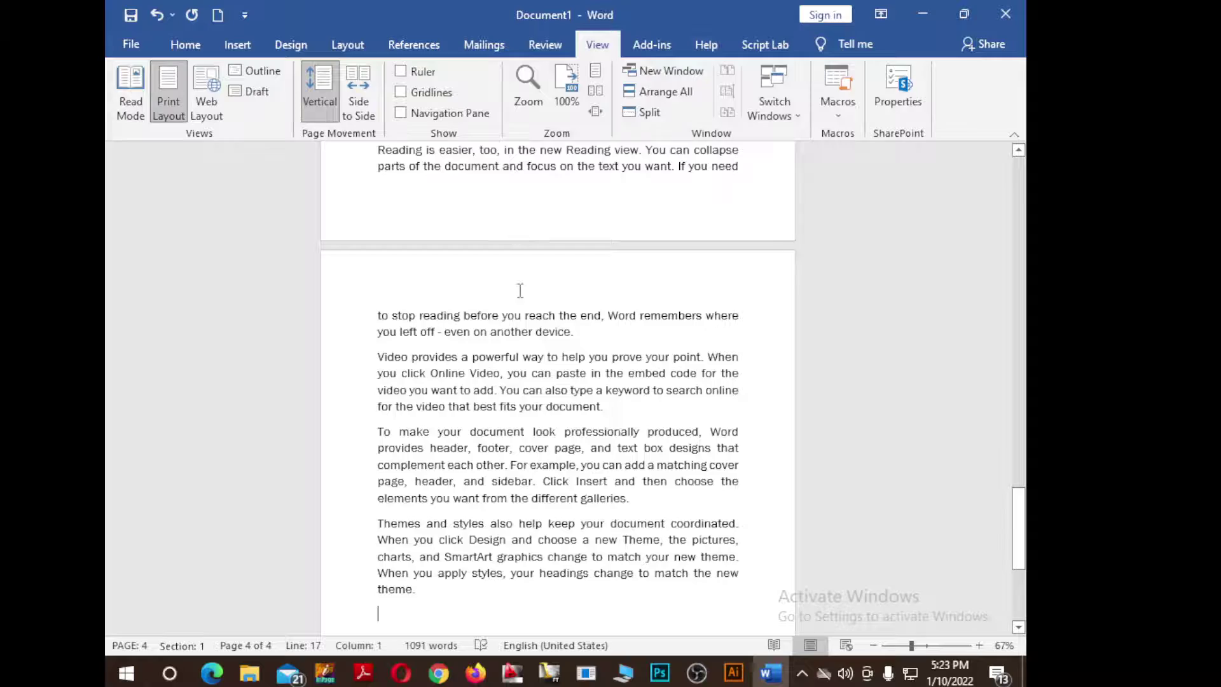
Page through the sample text from its beginning in Read Mode and return to Print Layout
scroll(521, 289, up, 2)
scroll(527, 289, up, 10)
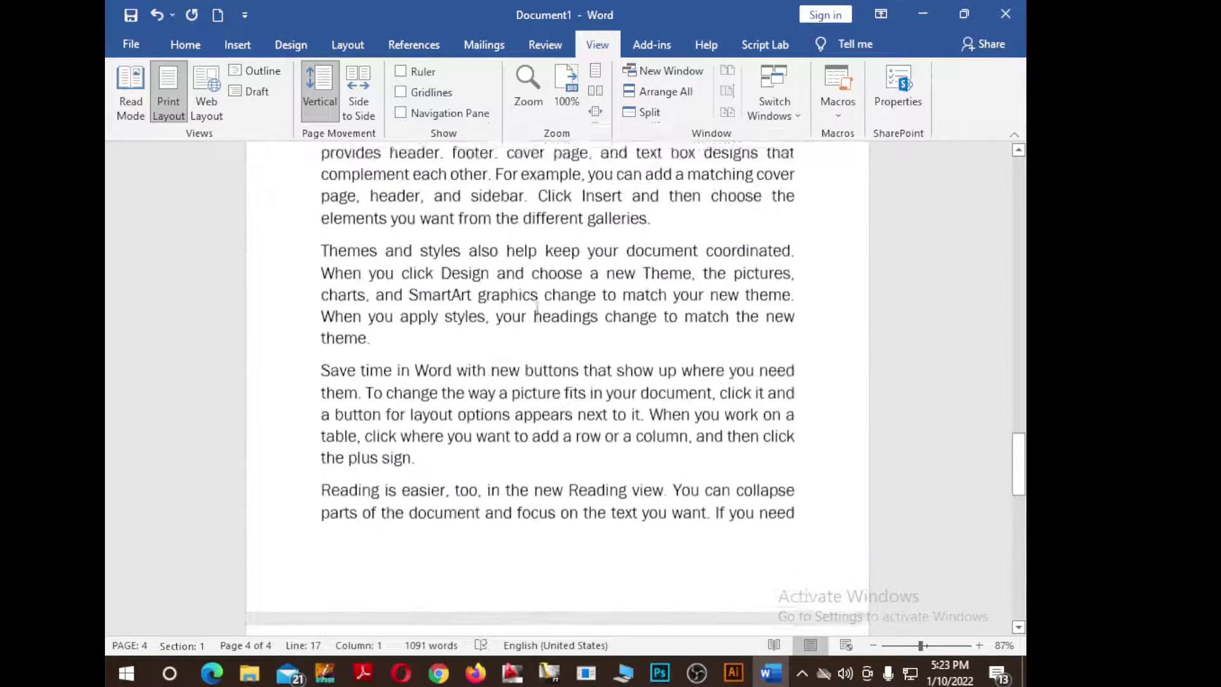
scroll(494, 166, up, 12)
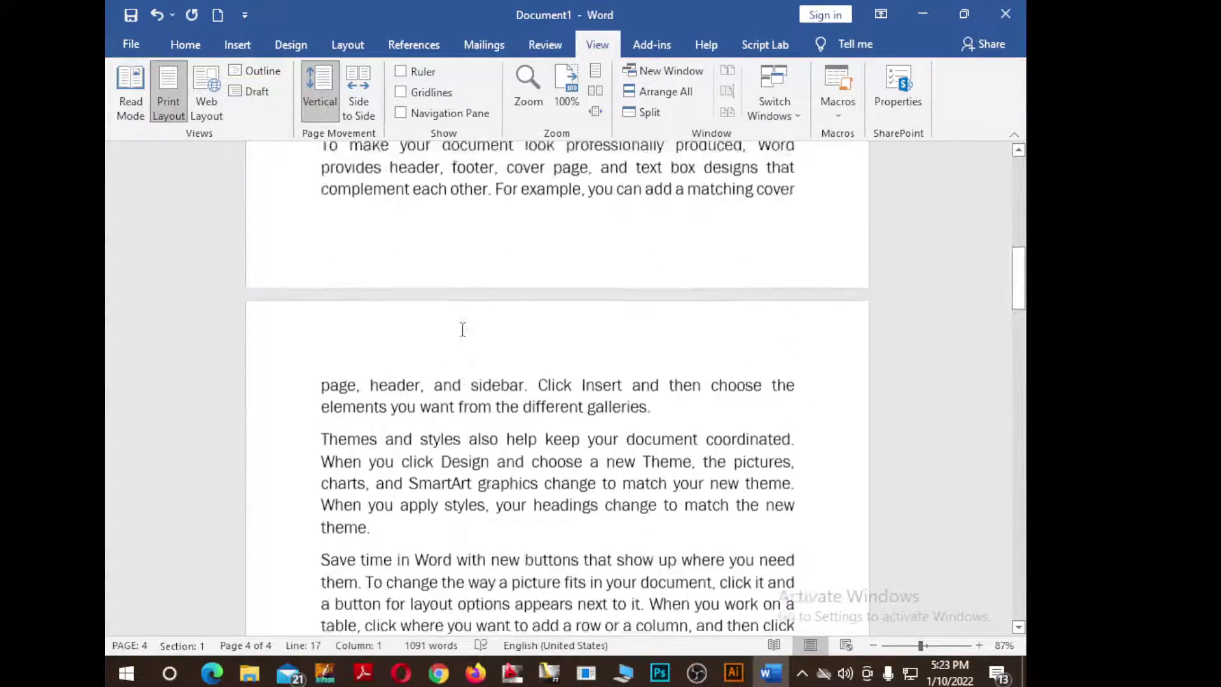
scroll(399, 356, up, 2)
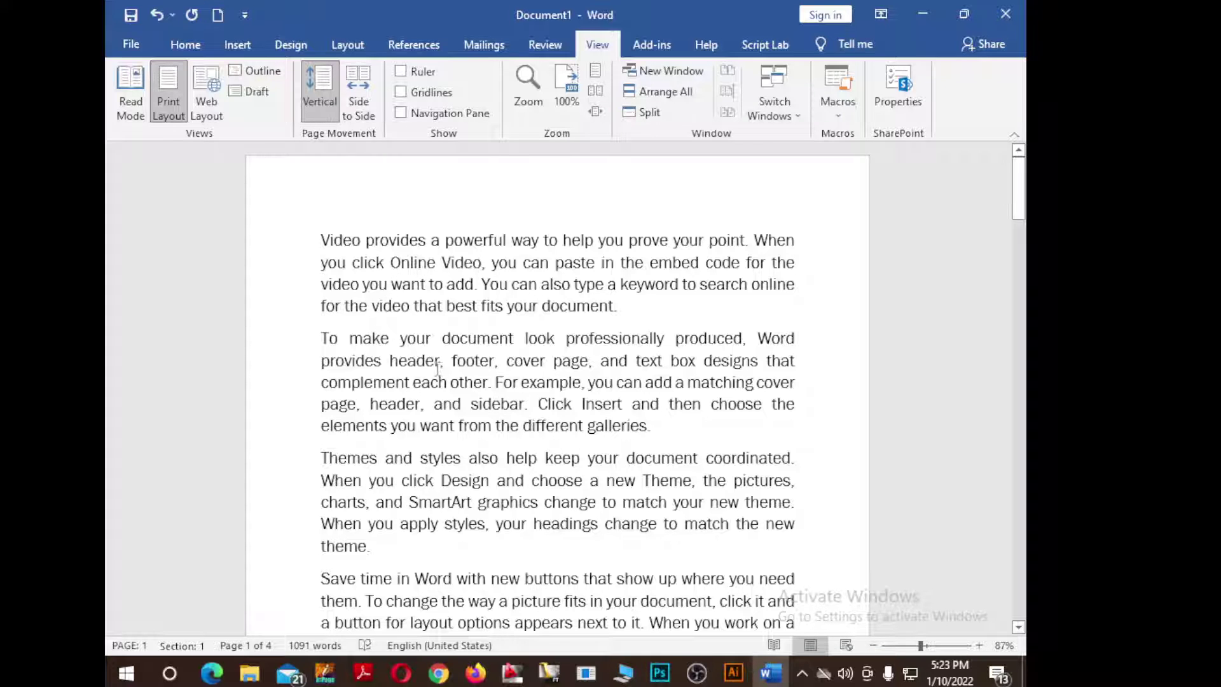
scroll(454, 363, down, 1)
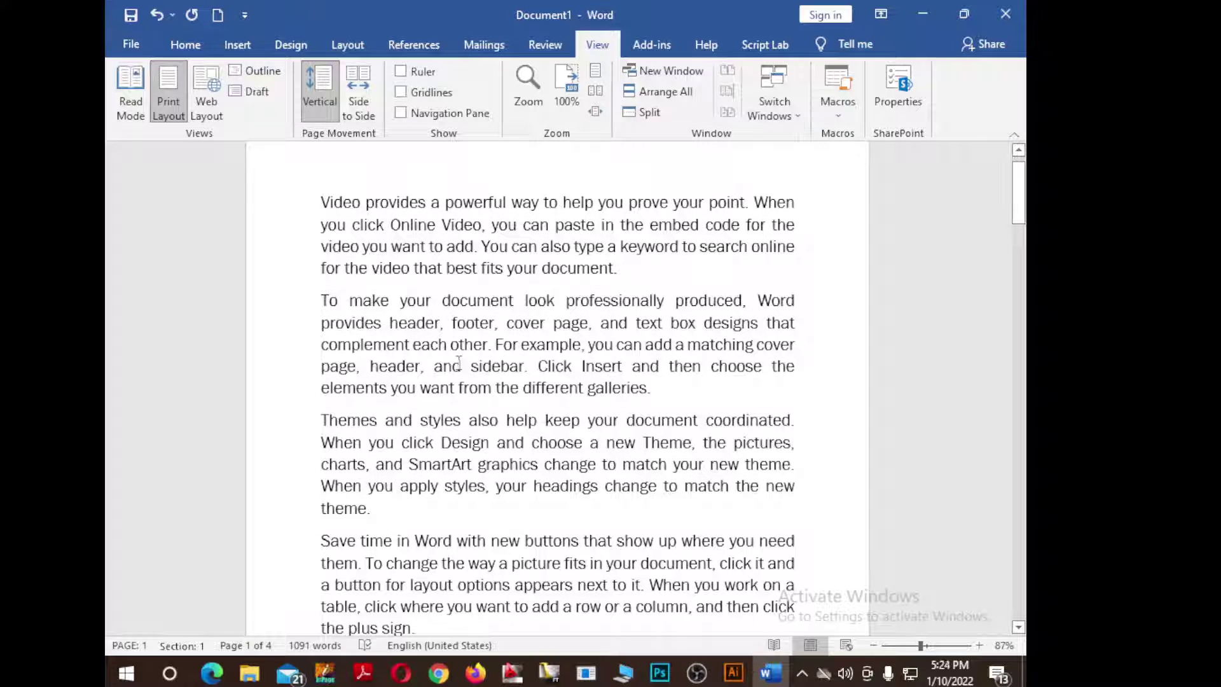
scroll(459, 362, up, 1)
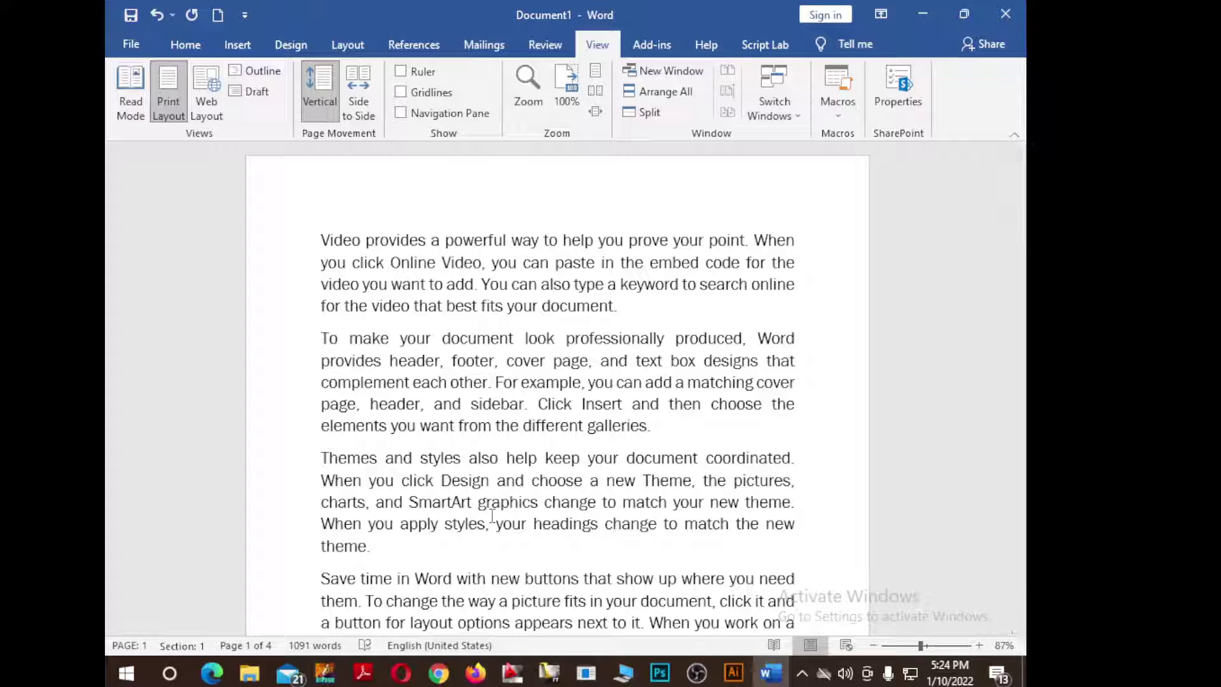
click(127, 122)
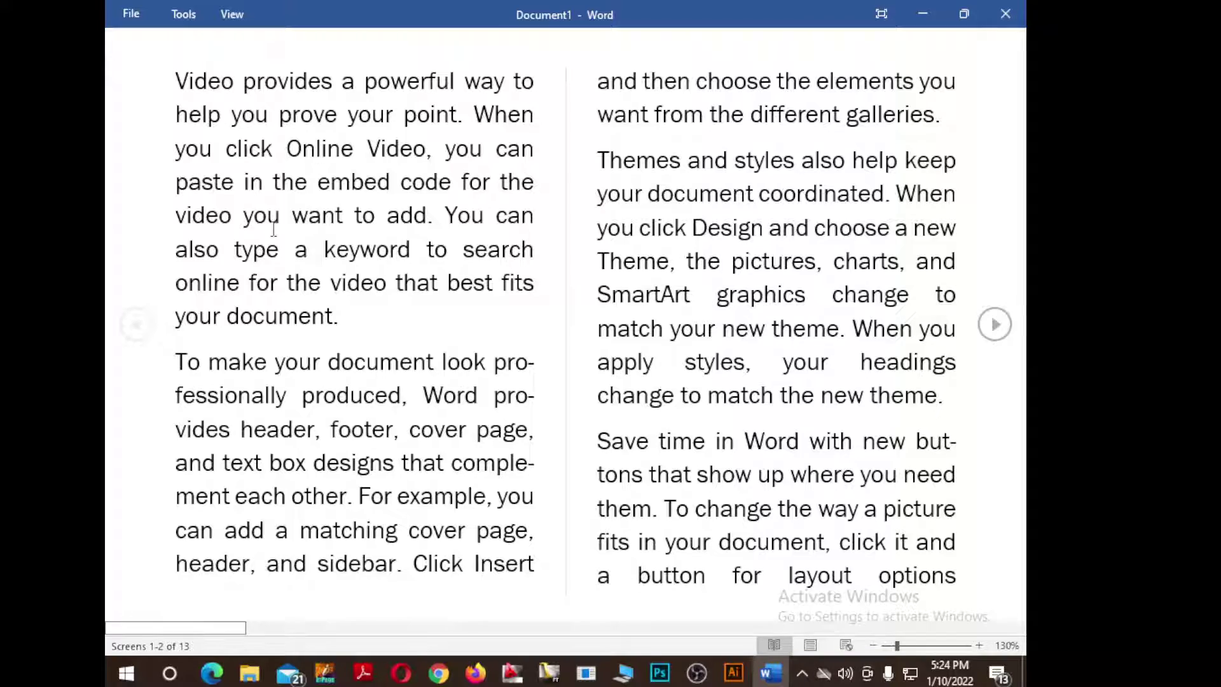
scroll(273, 229, down, 5)
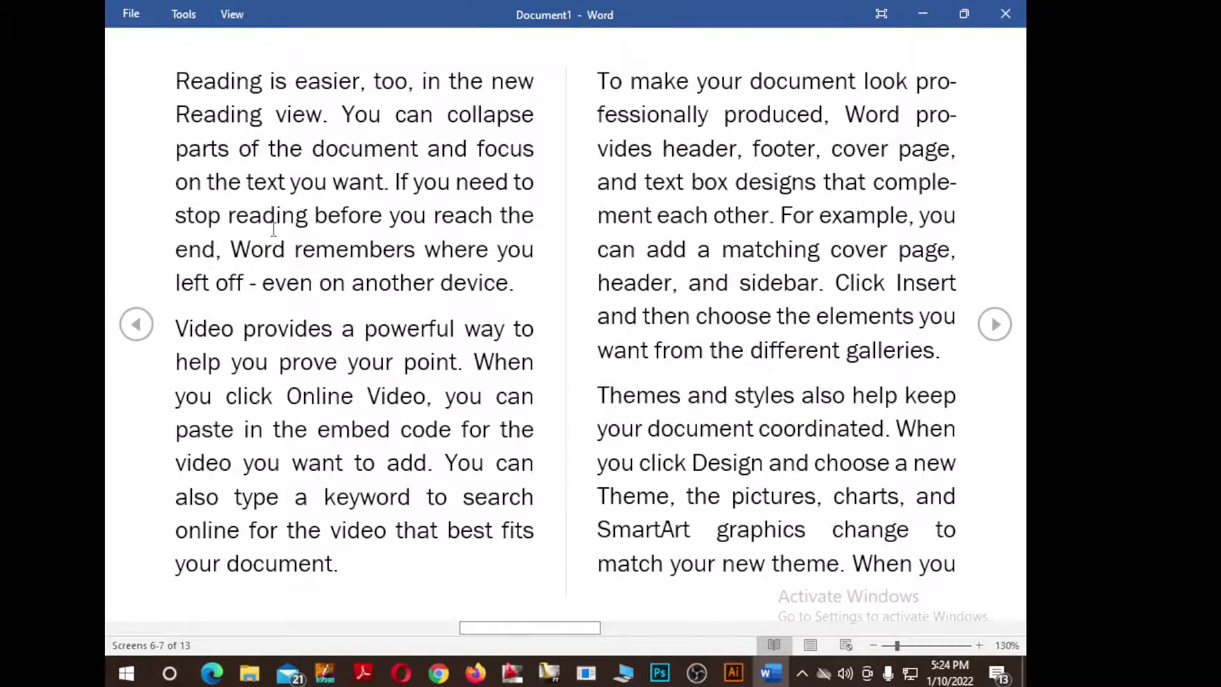
scroll(273, 229, up, 5)
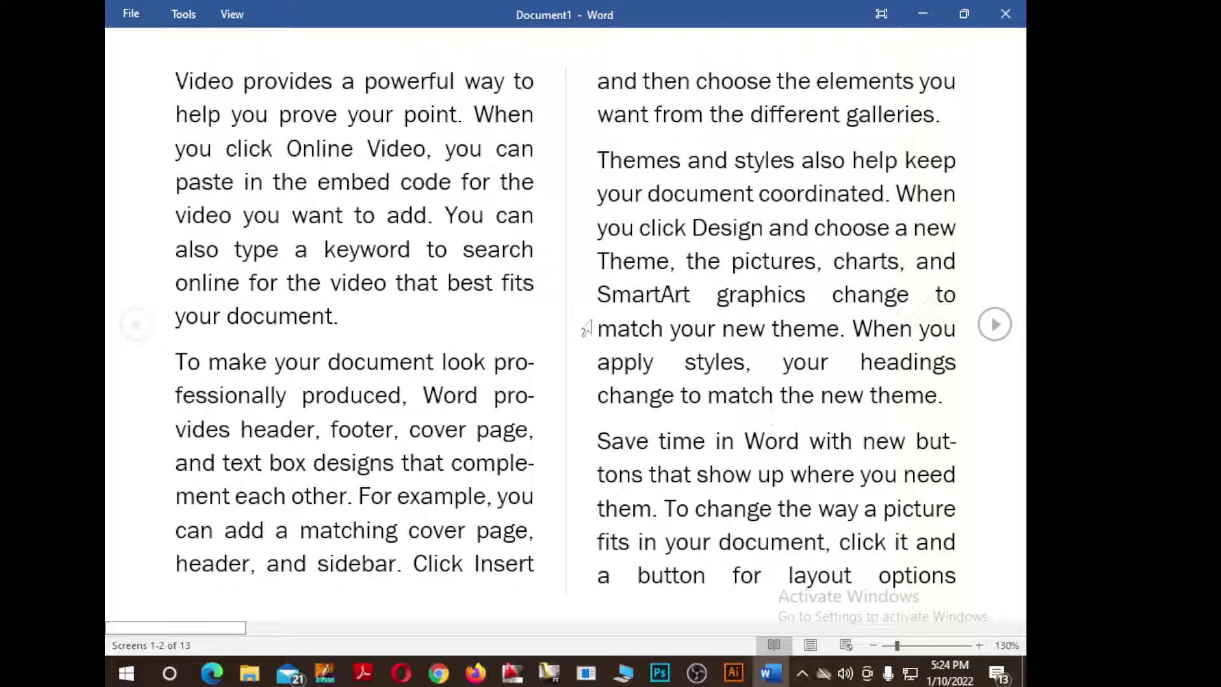
scroll(586, 328, down, 1)
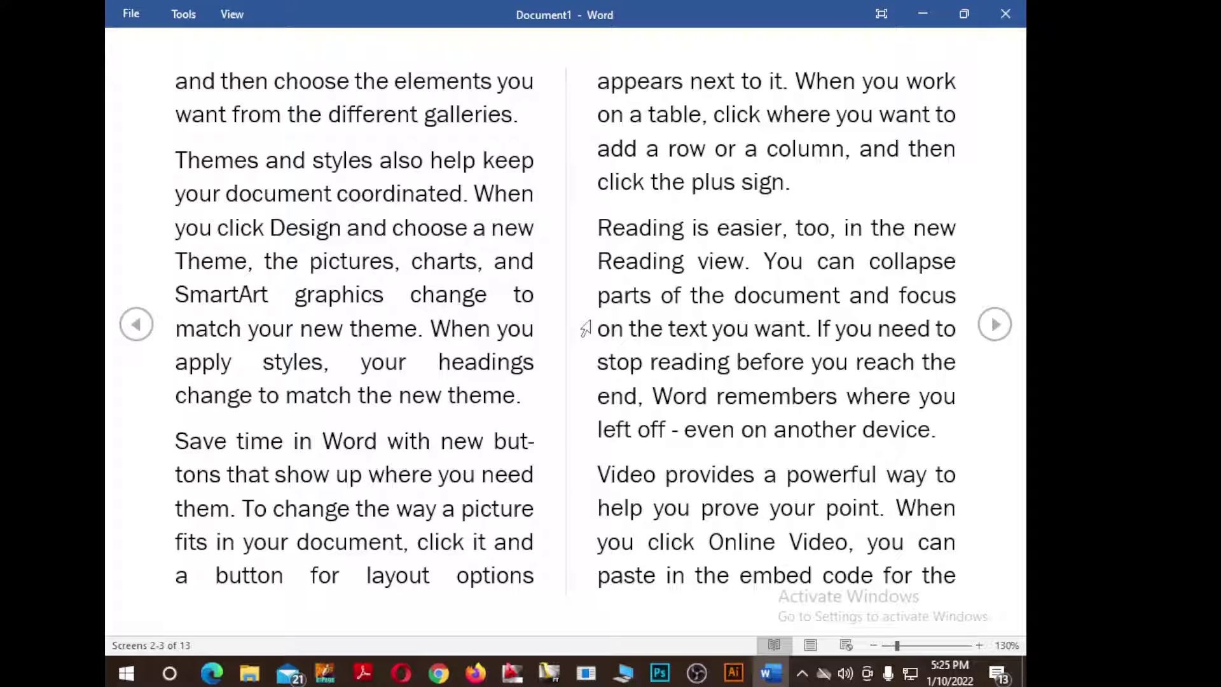
key(Escape)
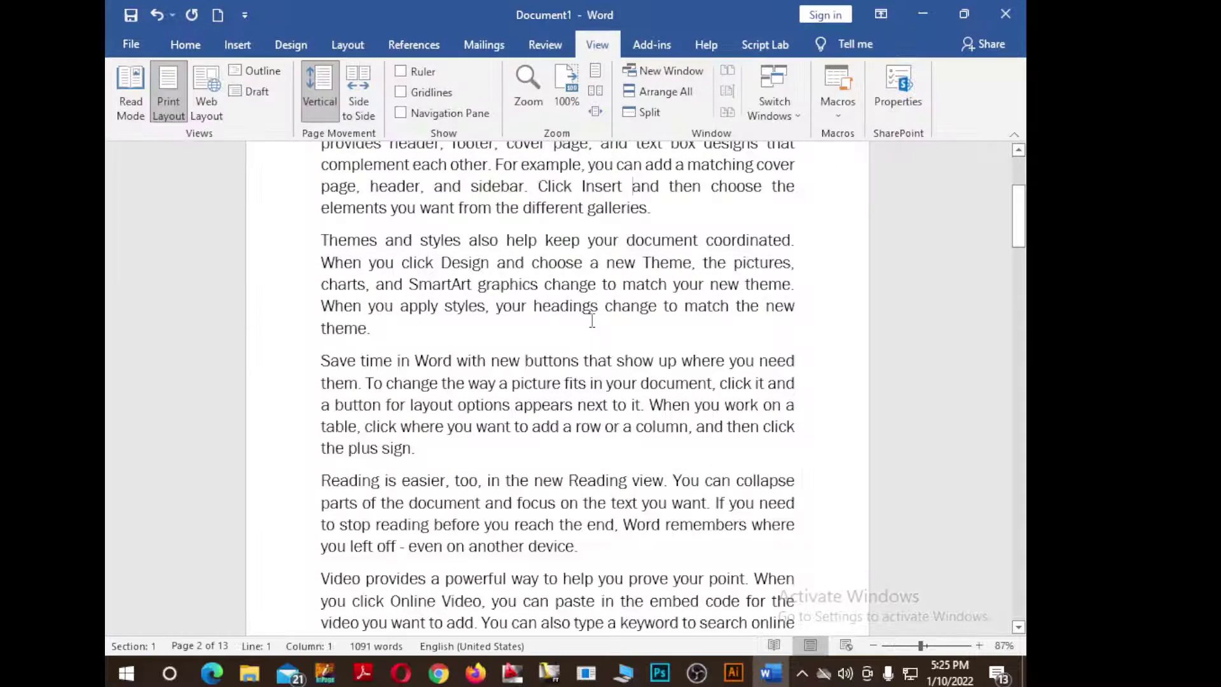
View the document in Web Layout, look through its continuous text, and switch back to Print Layout
scroll(592, 321, up, 4)
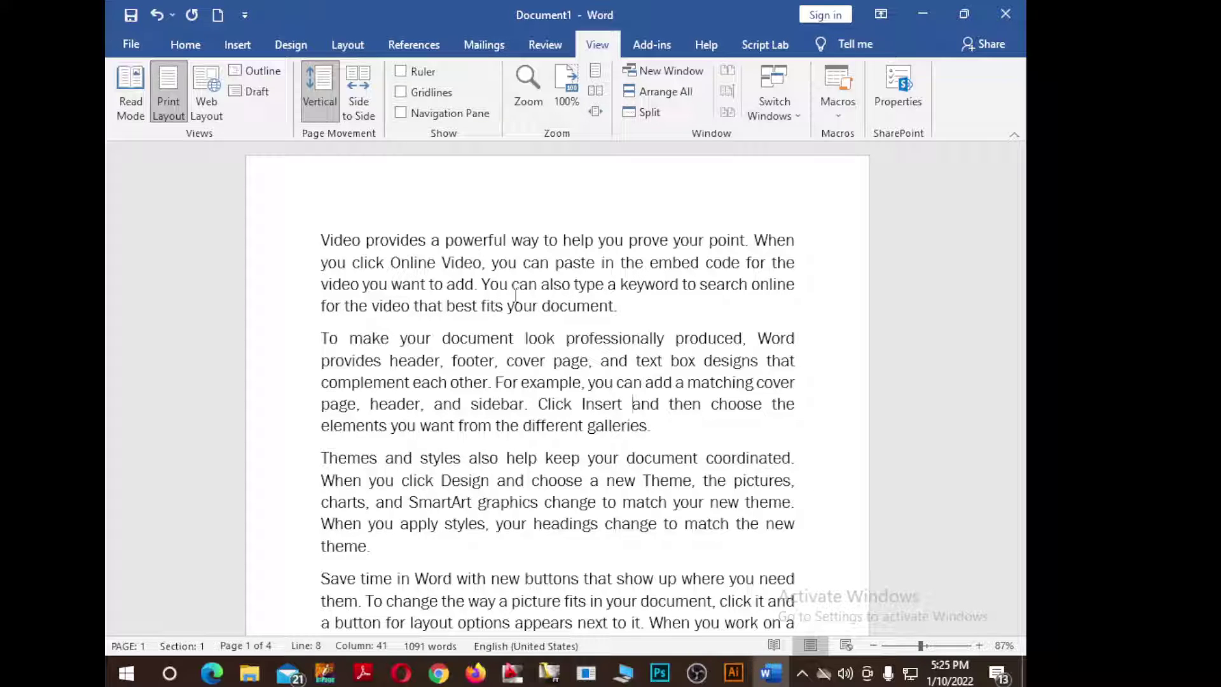
scroll(515, 292, down, 3)
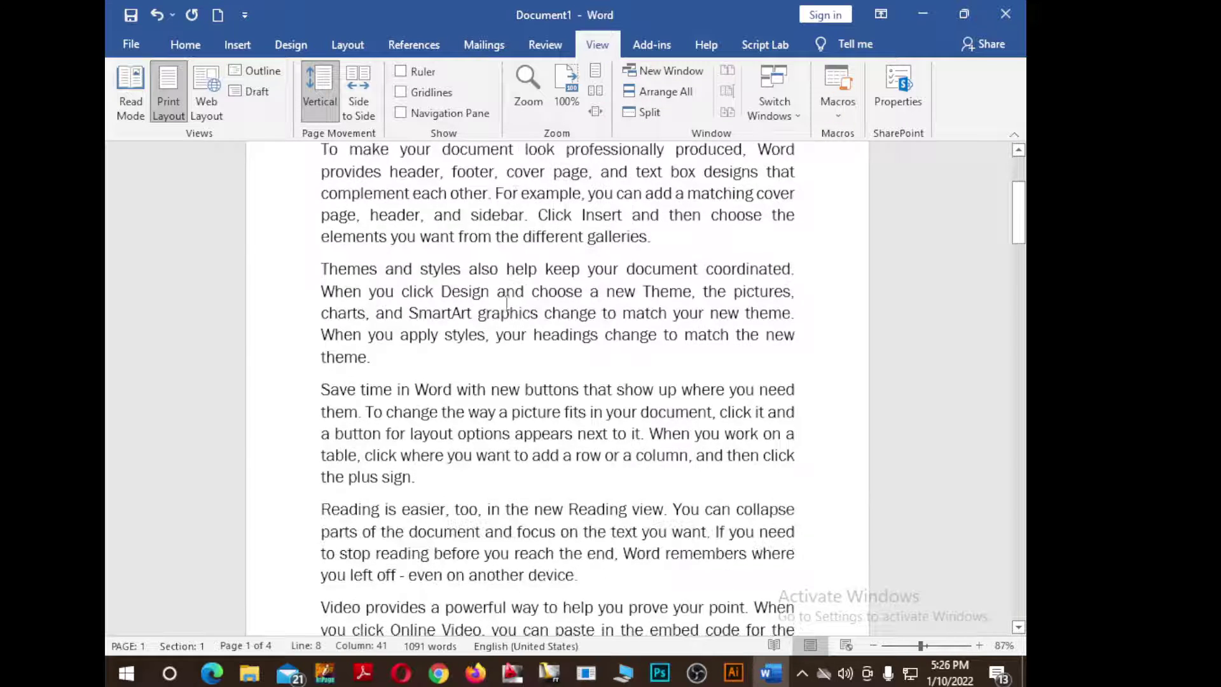
scroll(294, 185, up, 3)
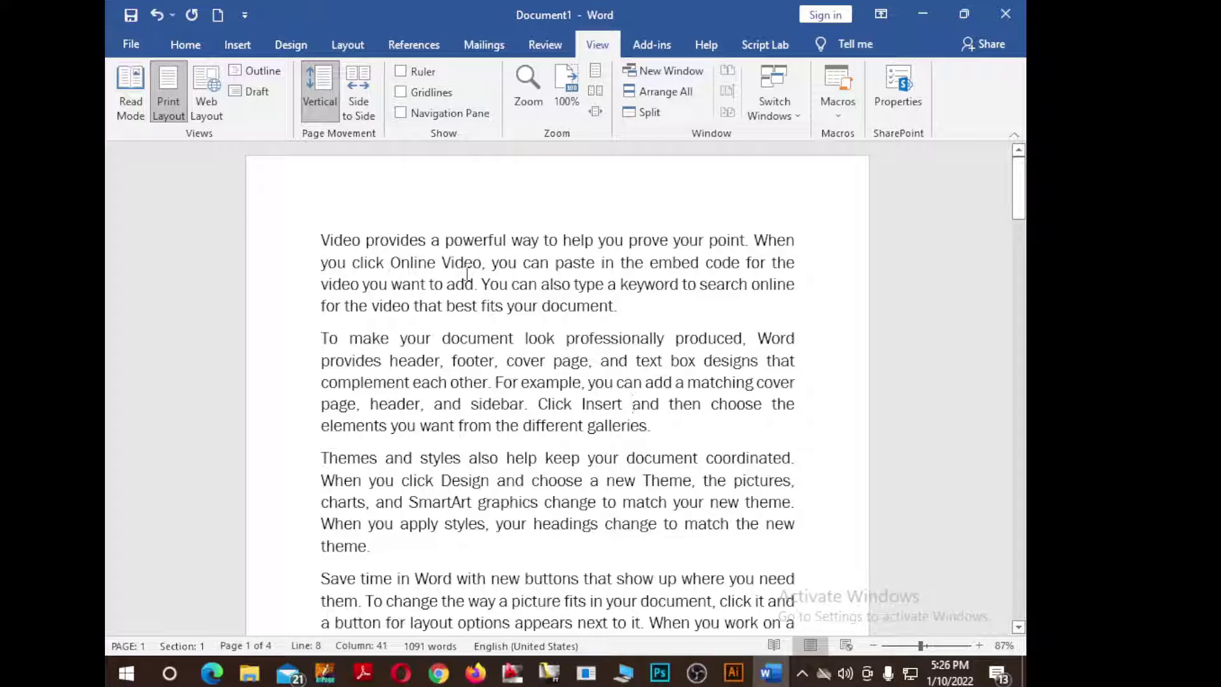
click(208, 103)
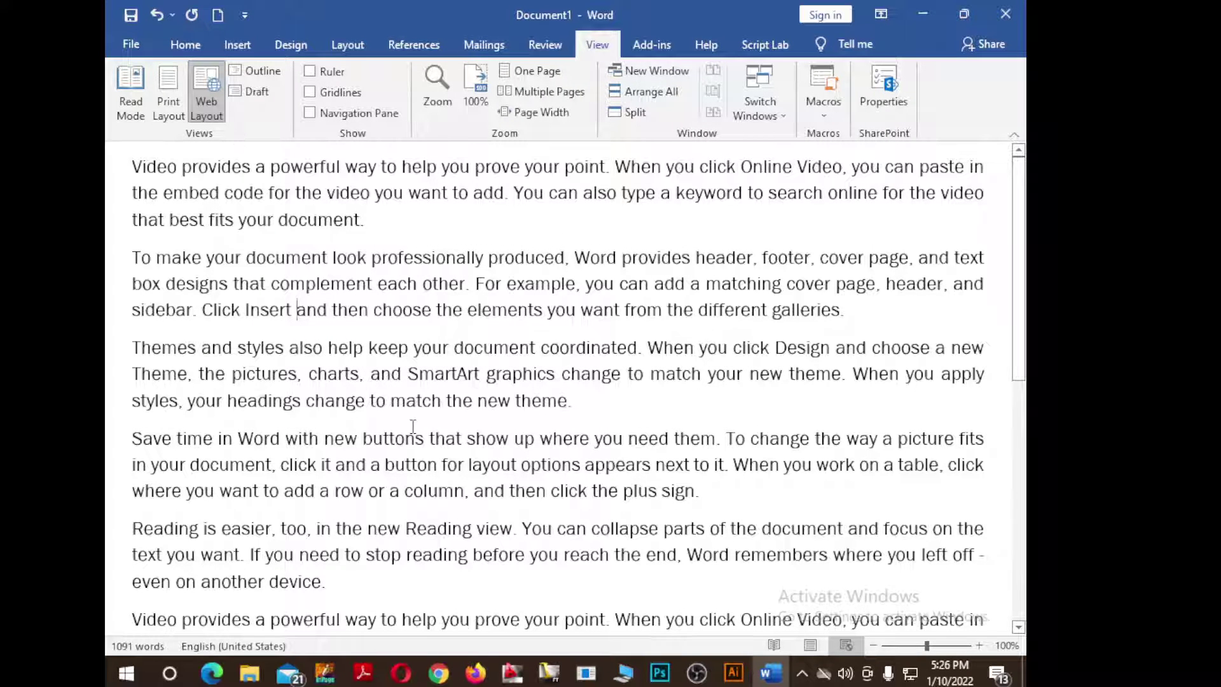
scroll(413, 426, down, 2)
scroll(403, 423, up, 2)
scroll(691, 382, down, 3)
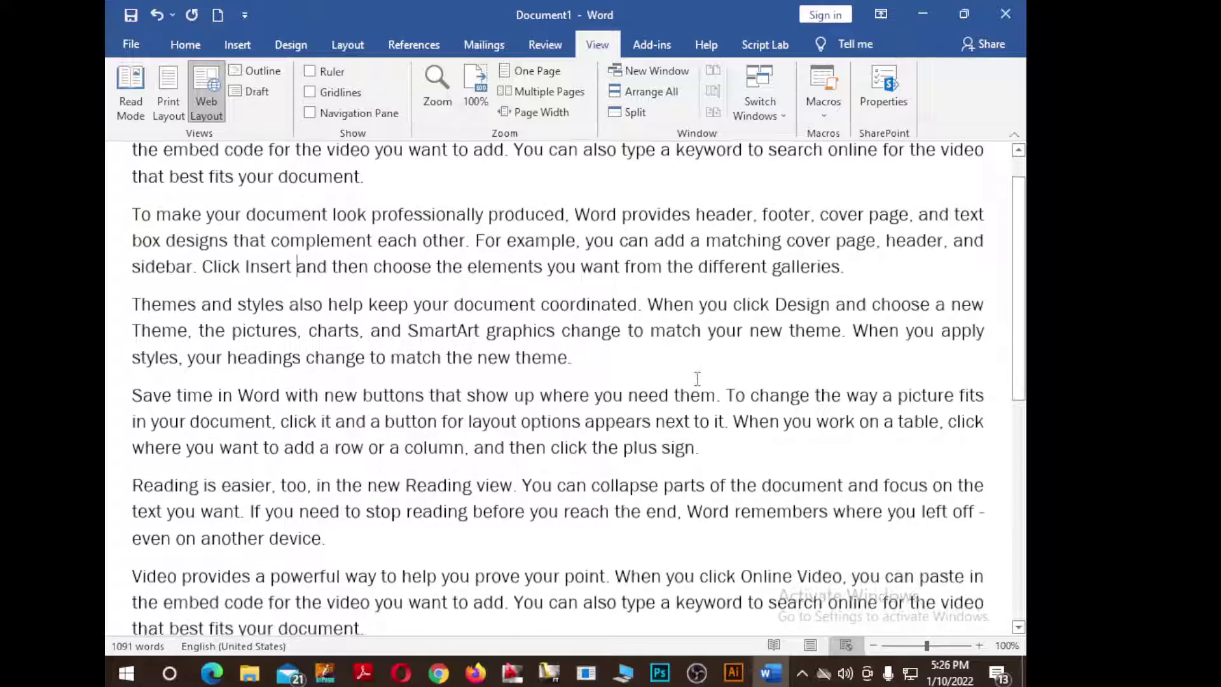
scroll(691, 382, down, 12)
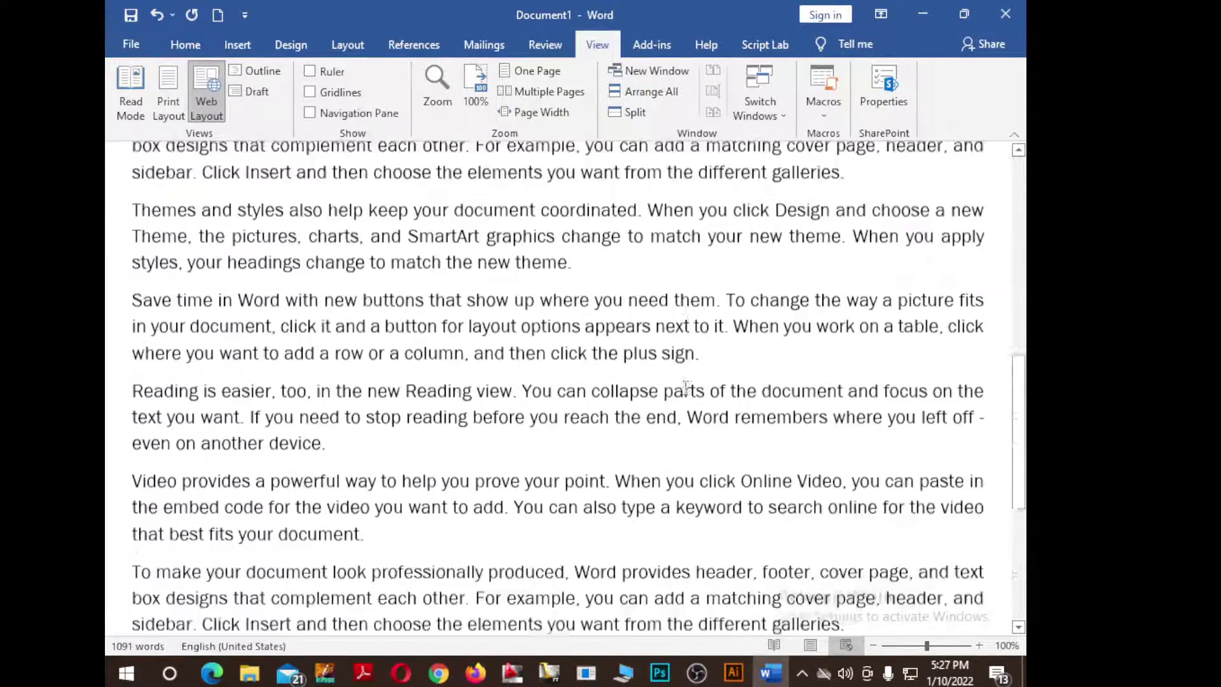
scroll(685, 387, down, 12)
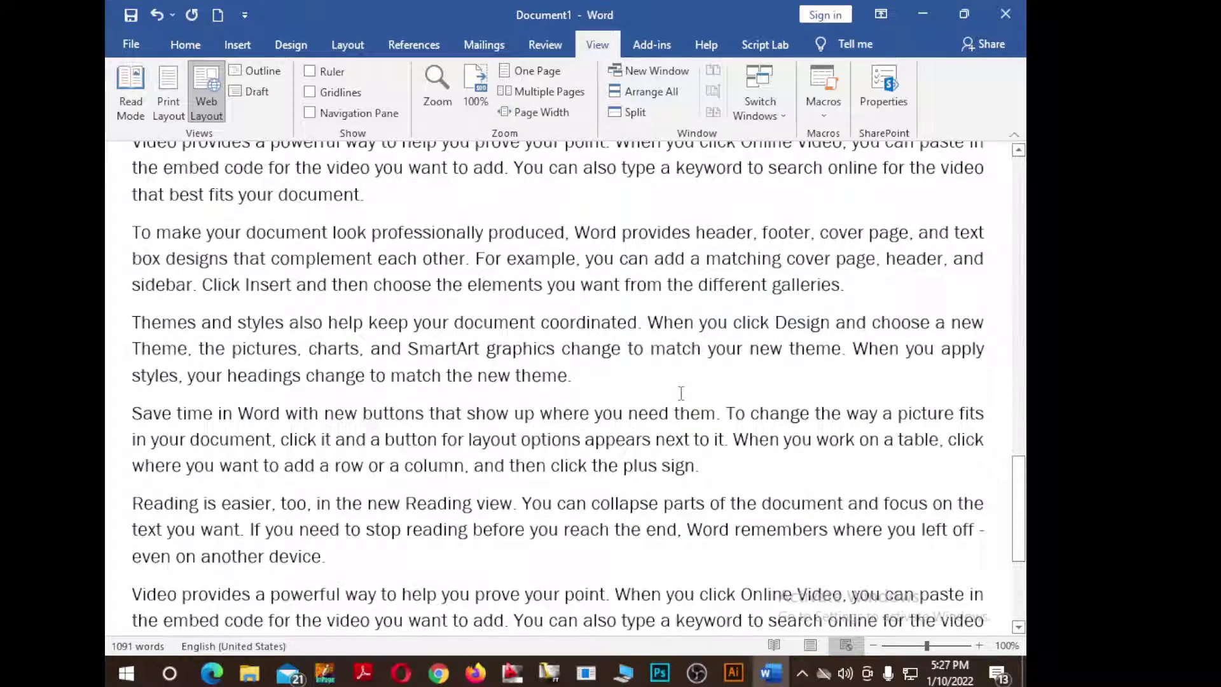
scroll(708, 436, down, 8)
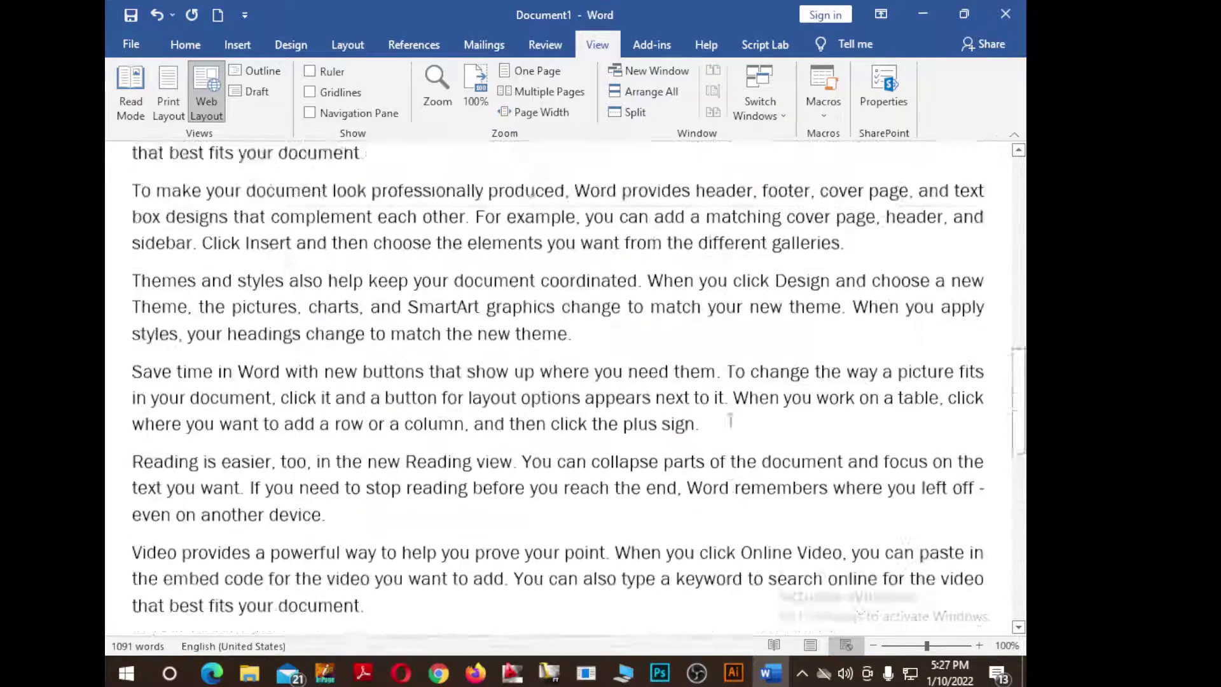
scroll(708, 437, up, 2)
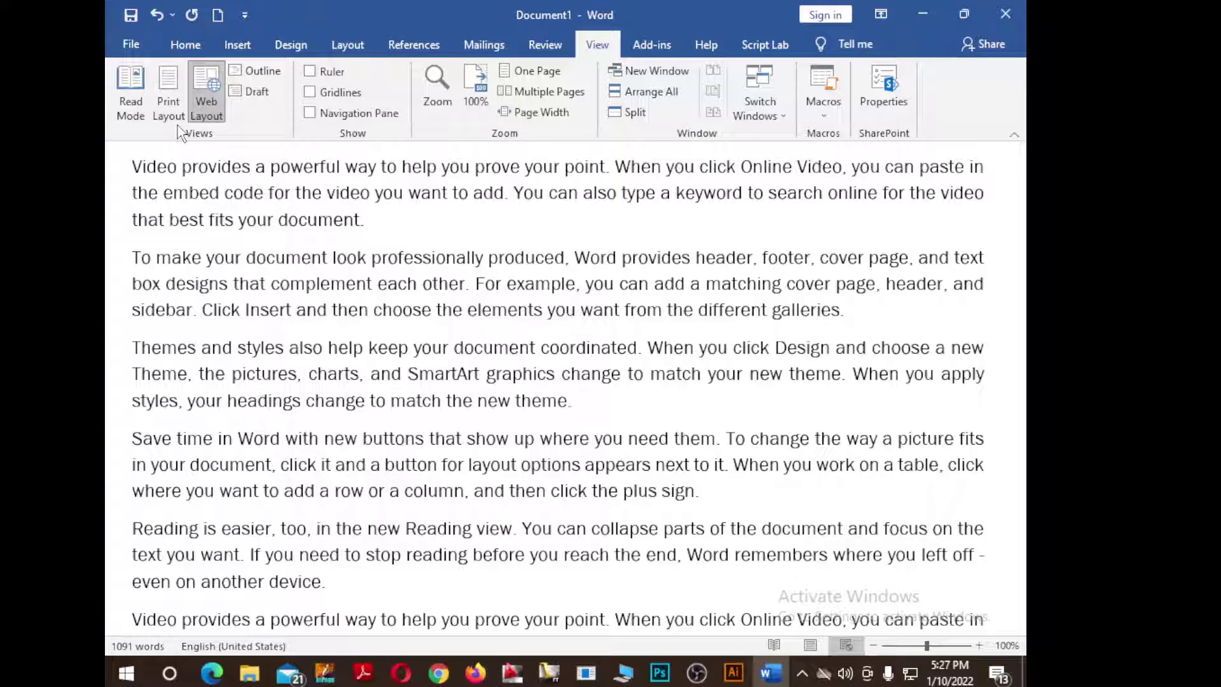
click(163, 96)
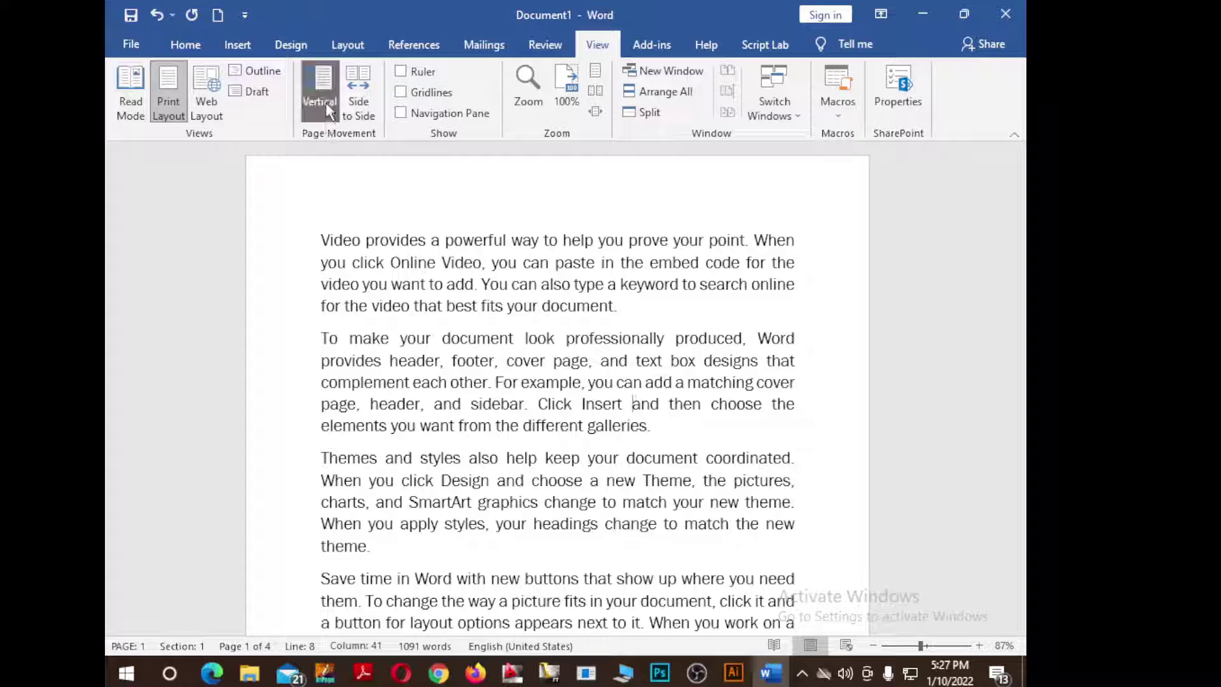
Set the page movement to Side to Side, flip through the document's pages, and return to Vertical movement
click(361, 119)
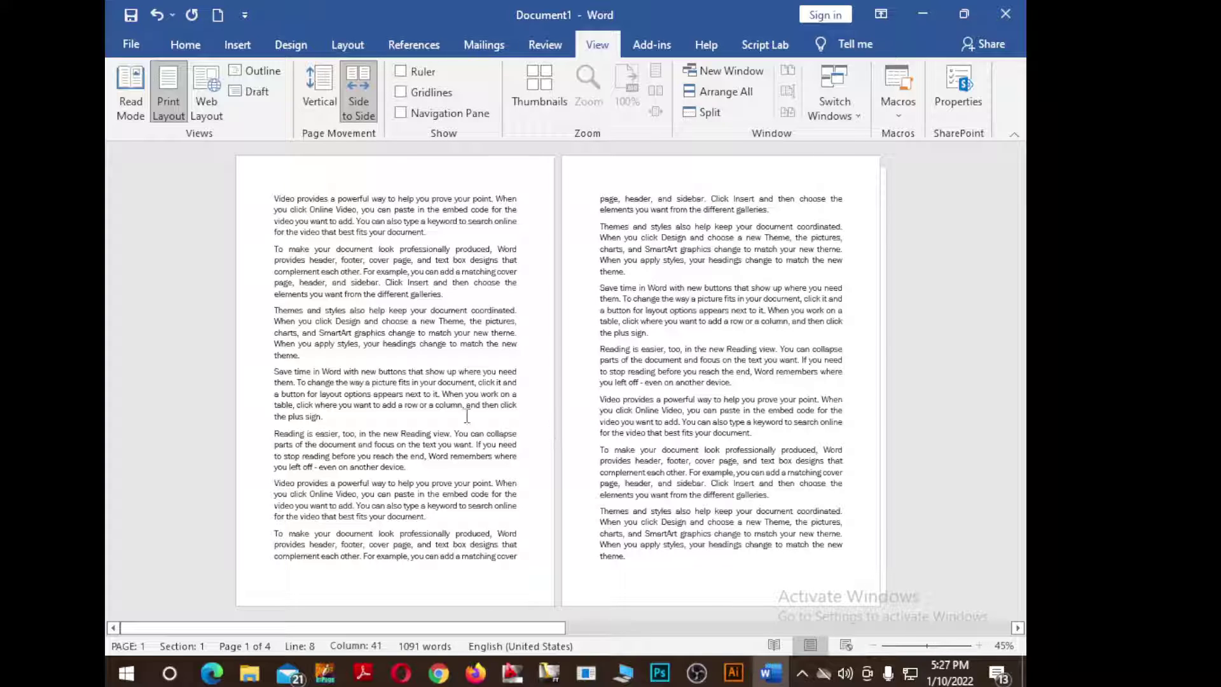
scroll(440, 363, down, 2)
scroll(439, 361, up, 2)
scroll(533, 413, down, 1)
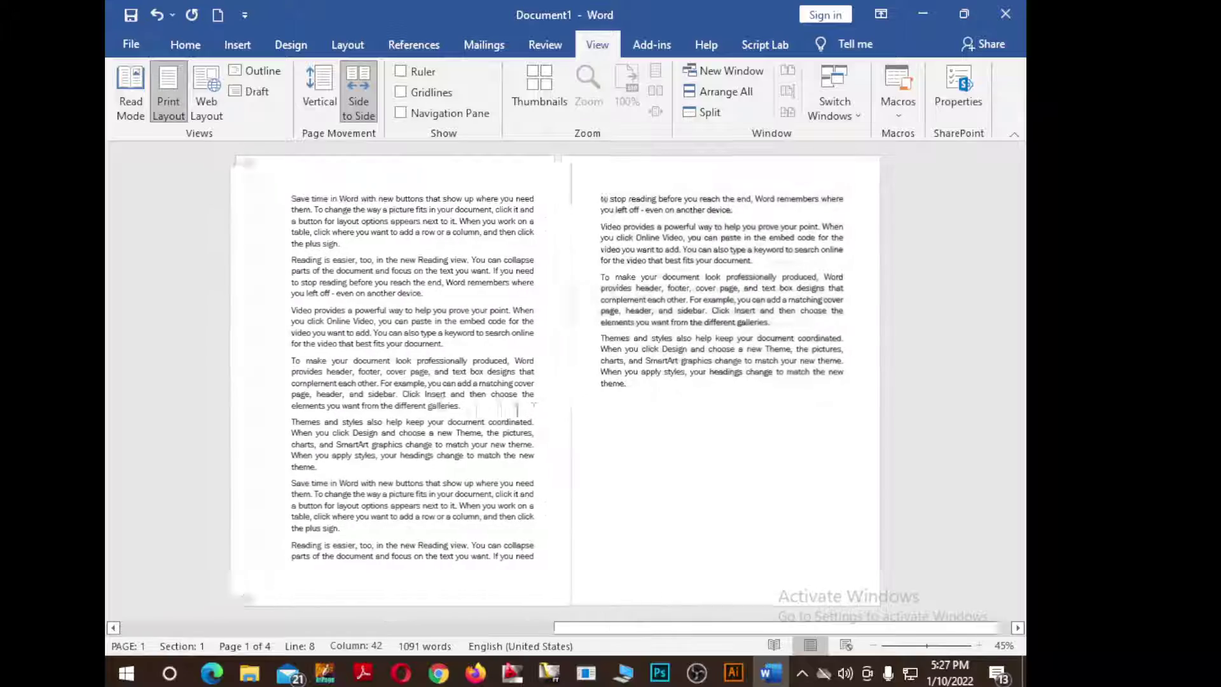
scroll(511, 413, up, 1)
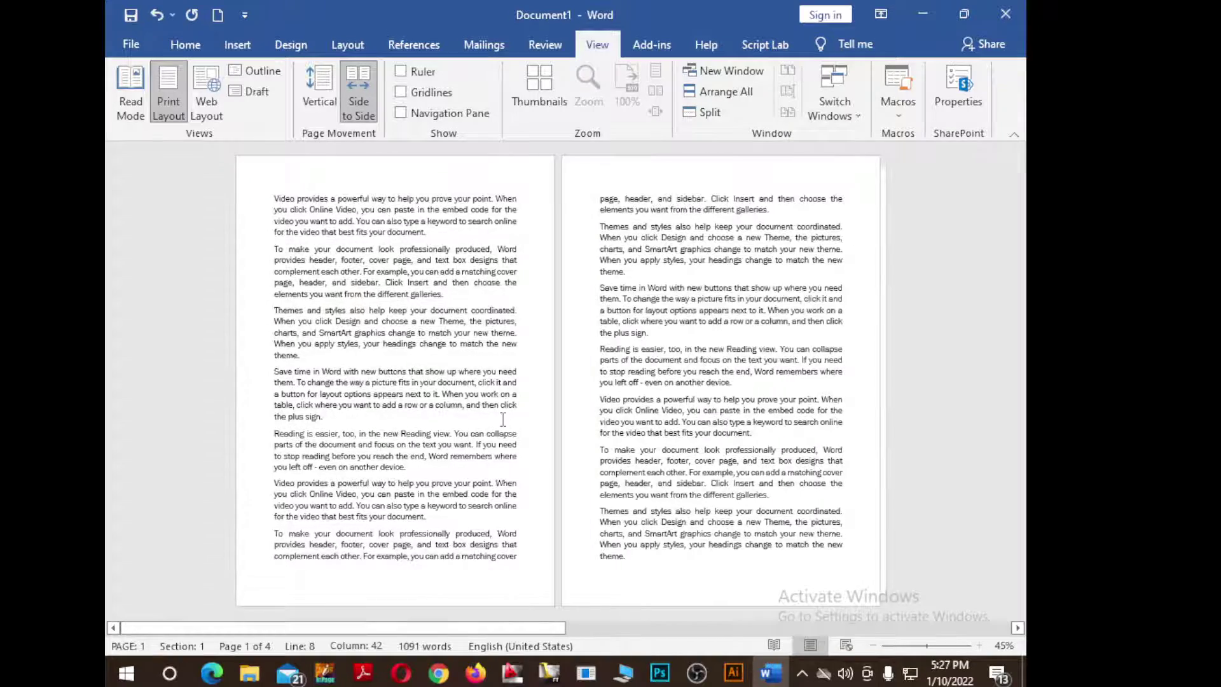
scroll(504, 419, up, 1)
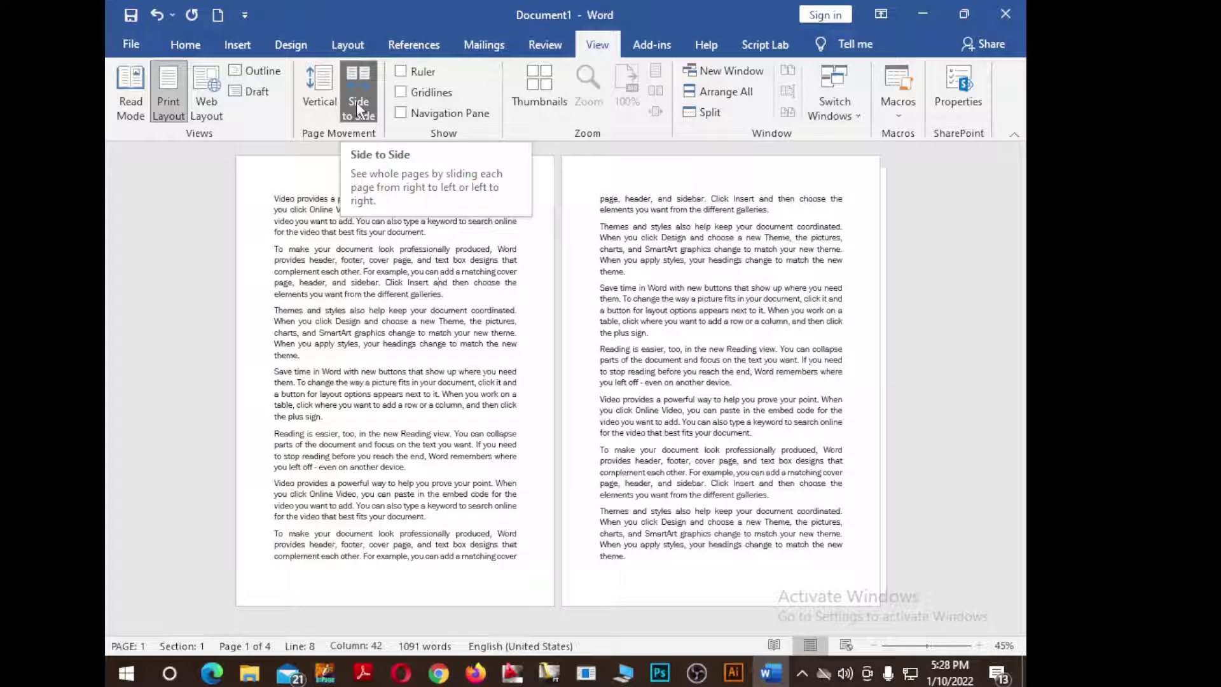
click(321, 93)
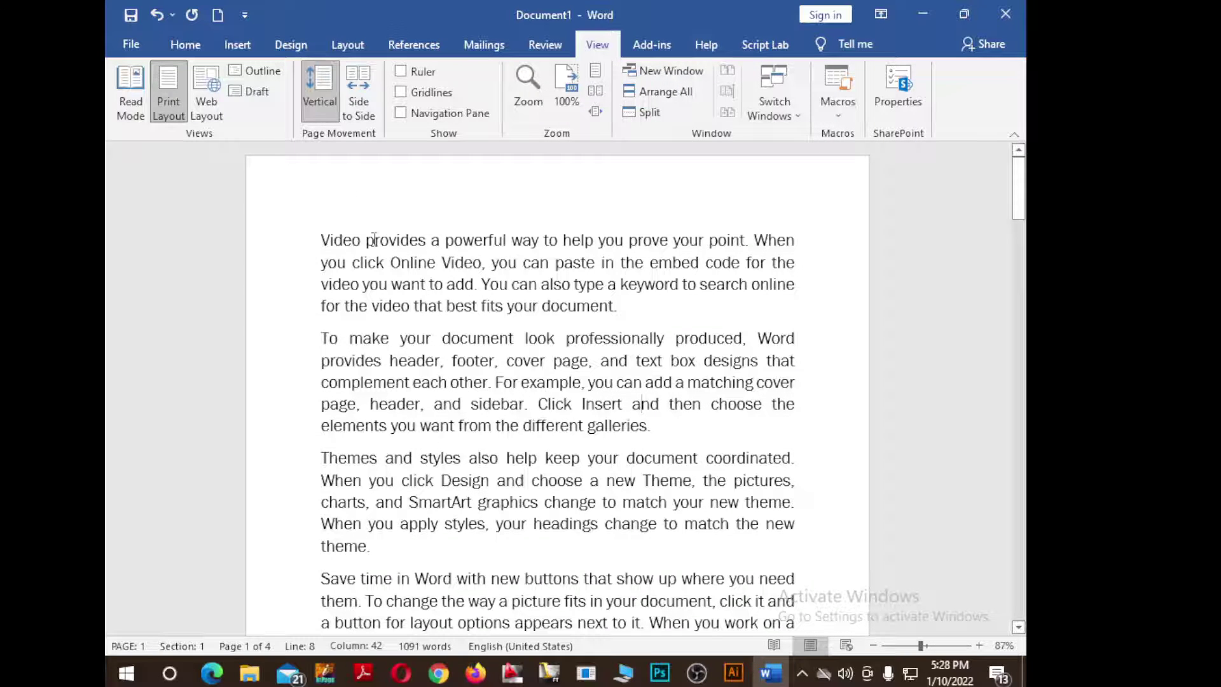
Compare vertical page scrolling with the Side to Side page movement once more, ending on Vertical
scroll(435, 316, down, 3)
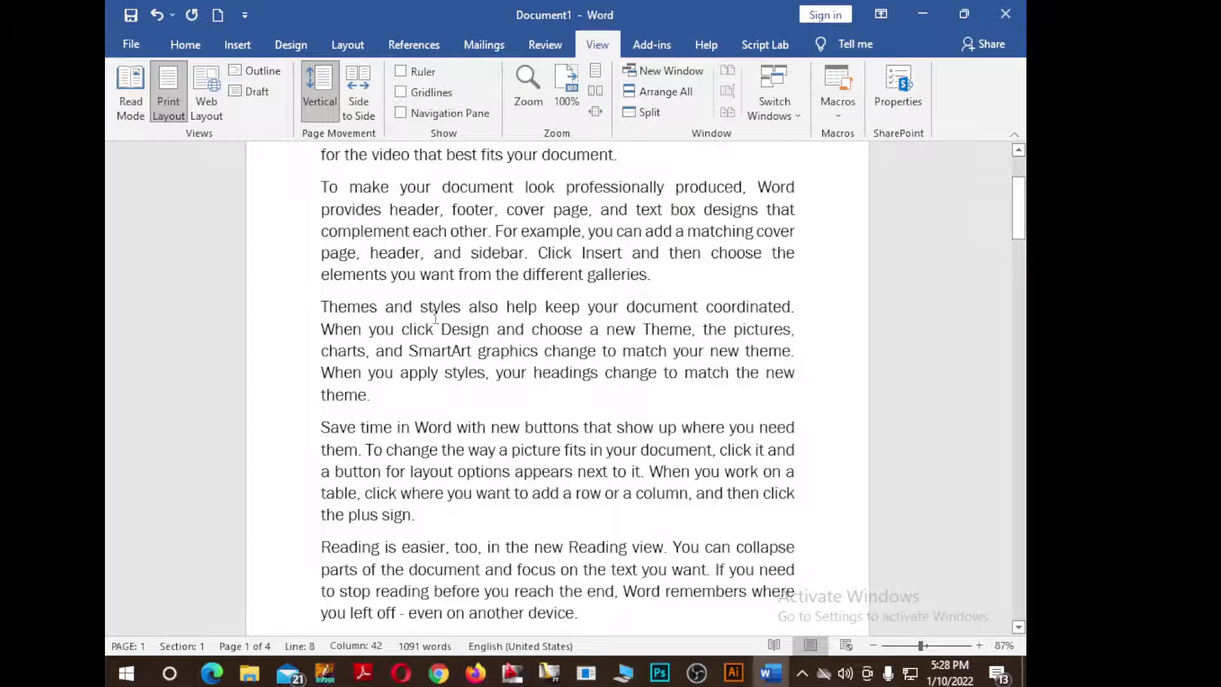
scroll(430, 304, down, 10)
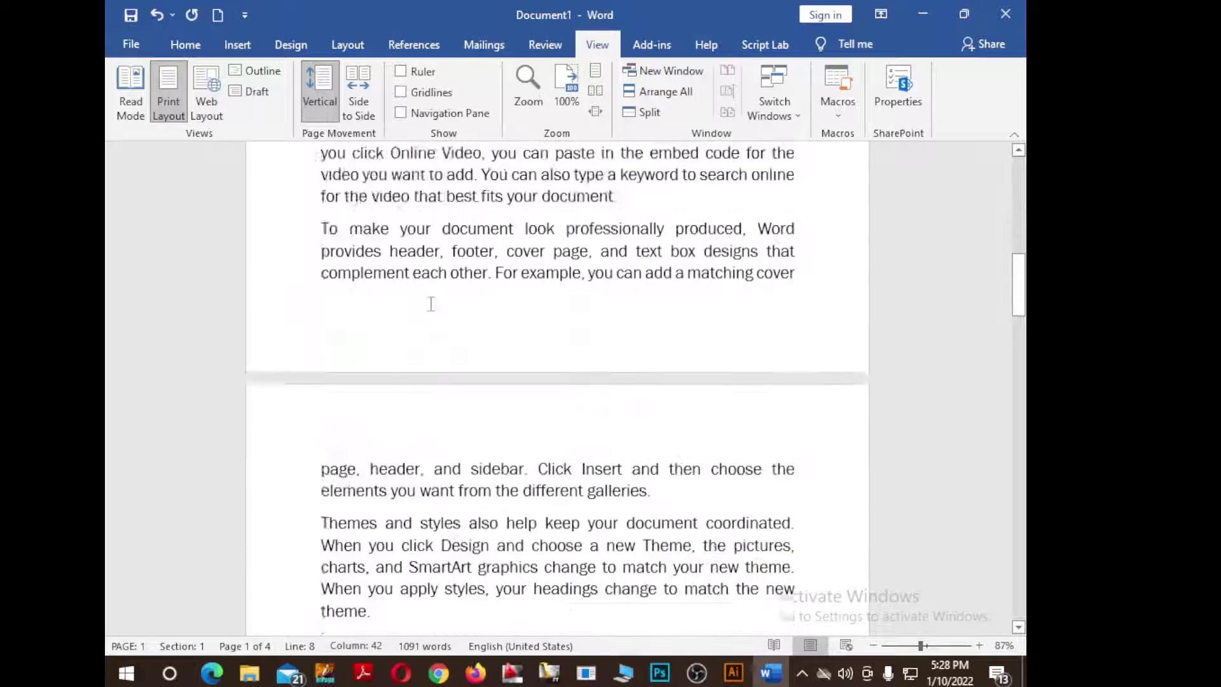
scroll(431, 304, down, 1)
click(367, 112)
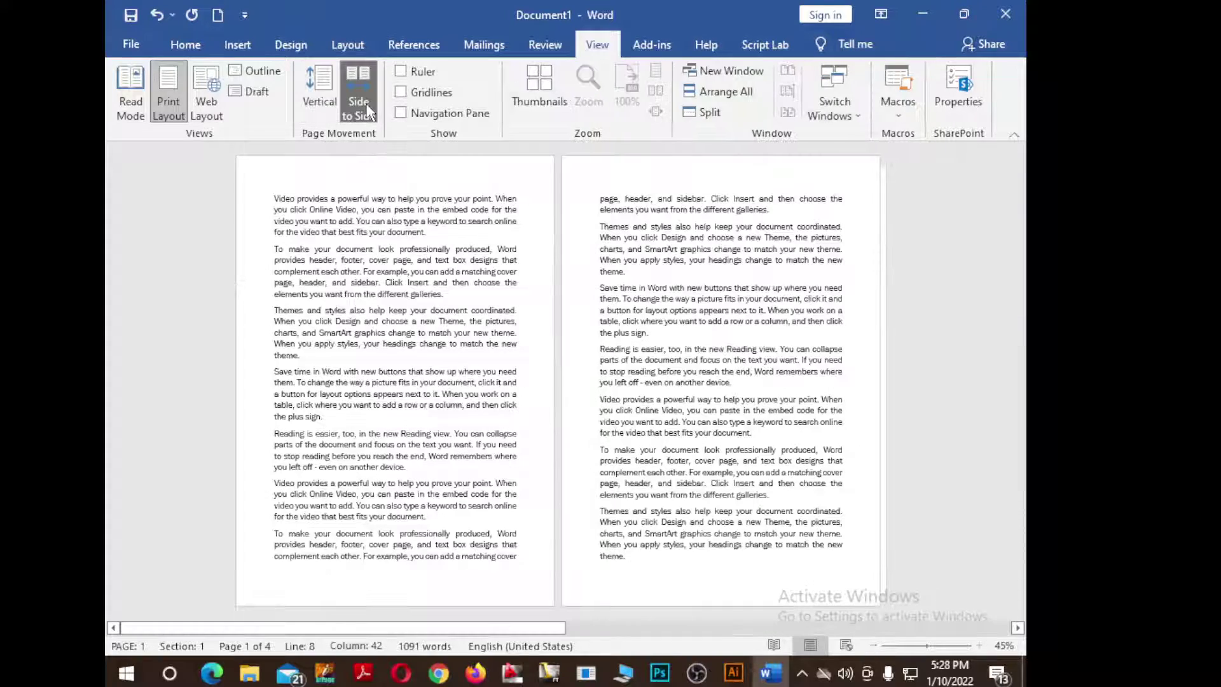
click(310, 96)
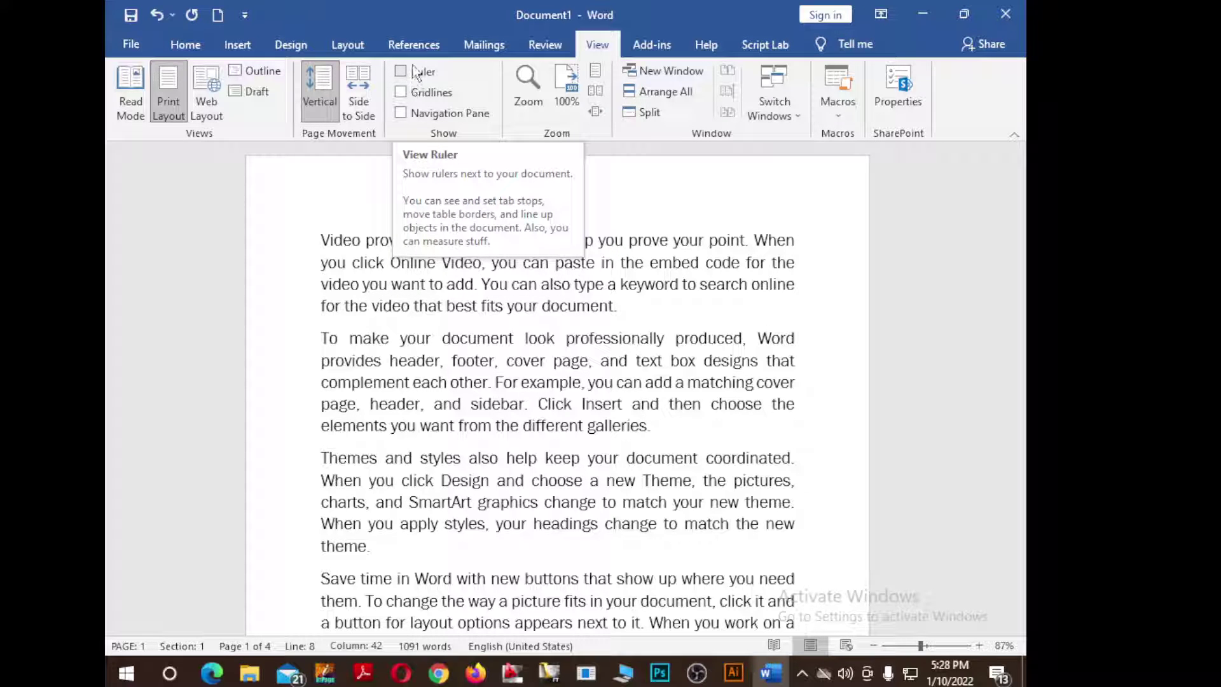
Show the rulers next to the document page
click(401, 71)
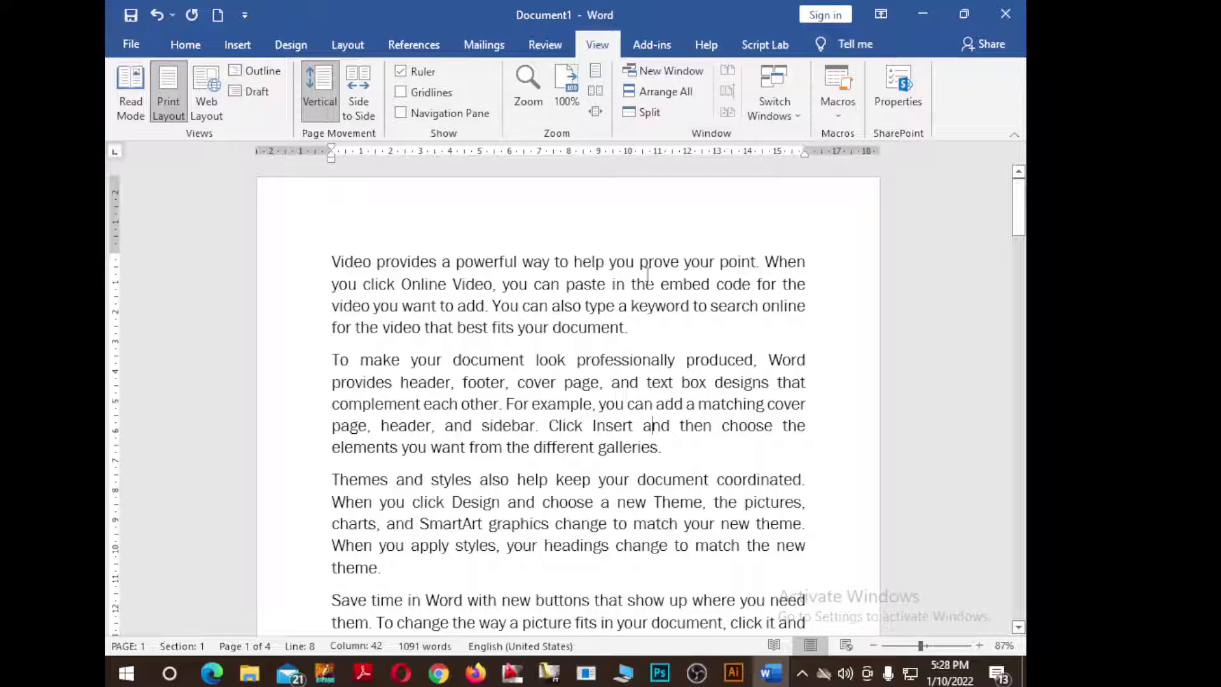
Try shifting the paragraph indent marker slightly on the horizontal ruler
scroll(646, 277, down, 2)
scroll(572, 248, up, 2)
mouse_move(332, 157)
mouse_down()
mouse_move(346, 158)
mouse_move(335, 162)
mouse_up()
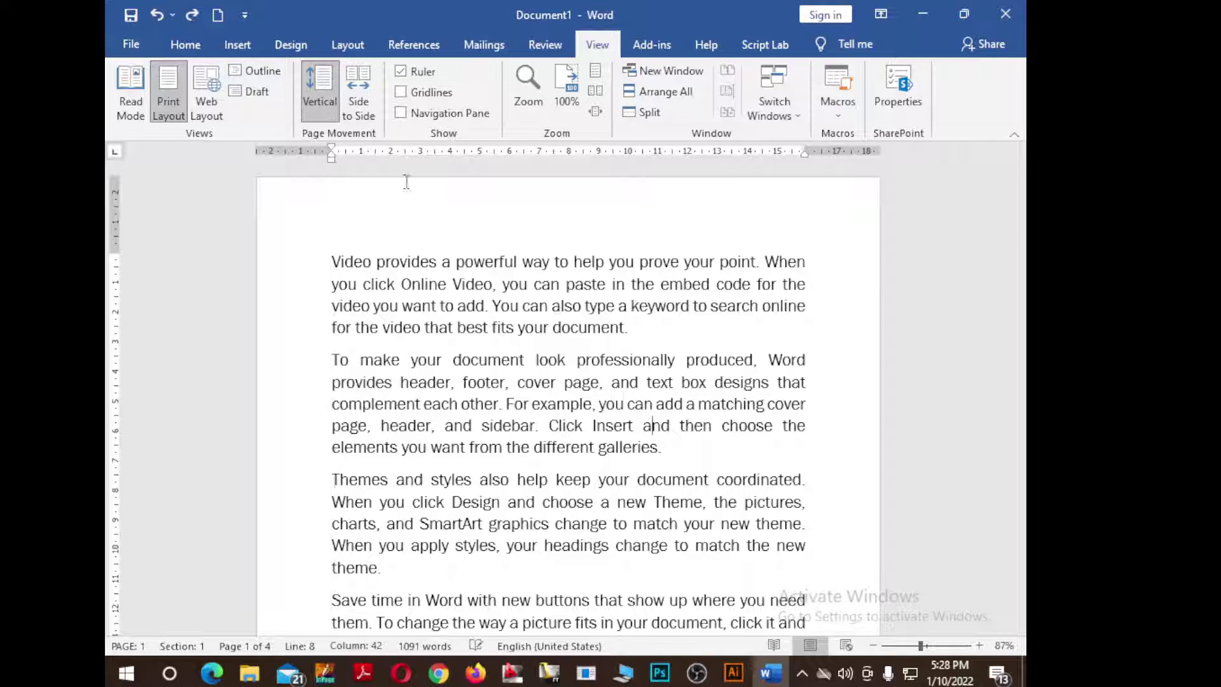
Show the gridlines behind the text and examine them on the first page at up to 167% zoom
click(400, 92)
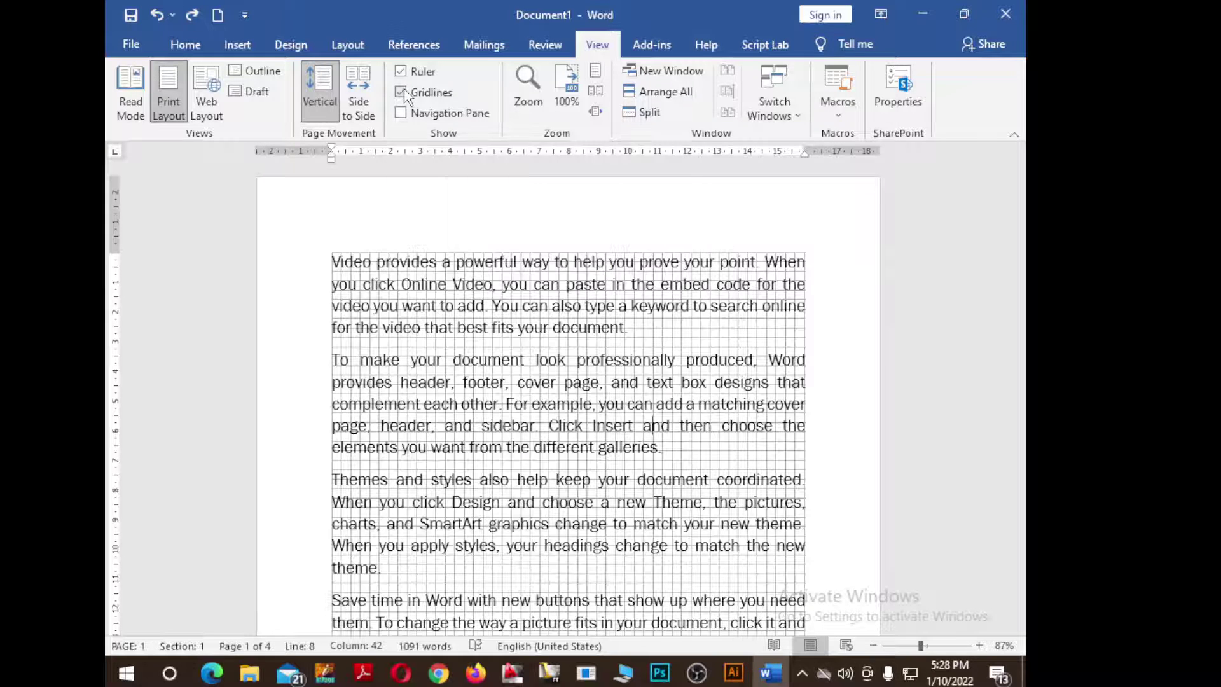
scroll(596, 397, down, 2)
scroll(596, 397, down, 2)
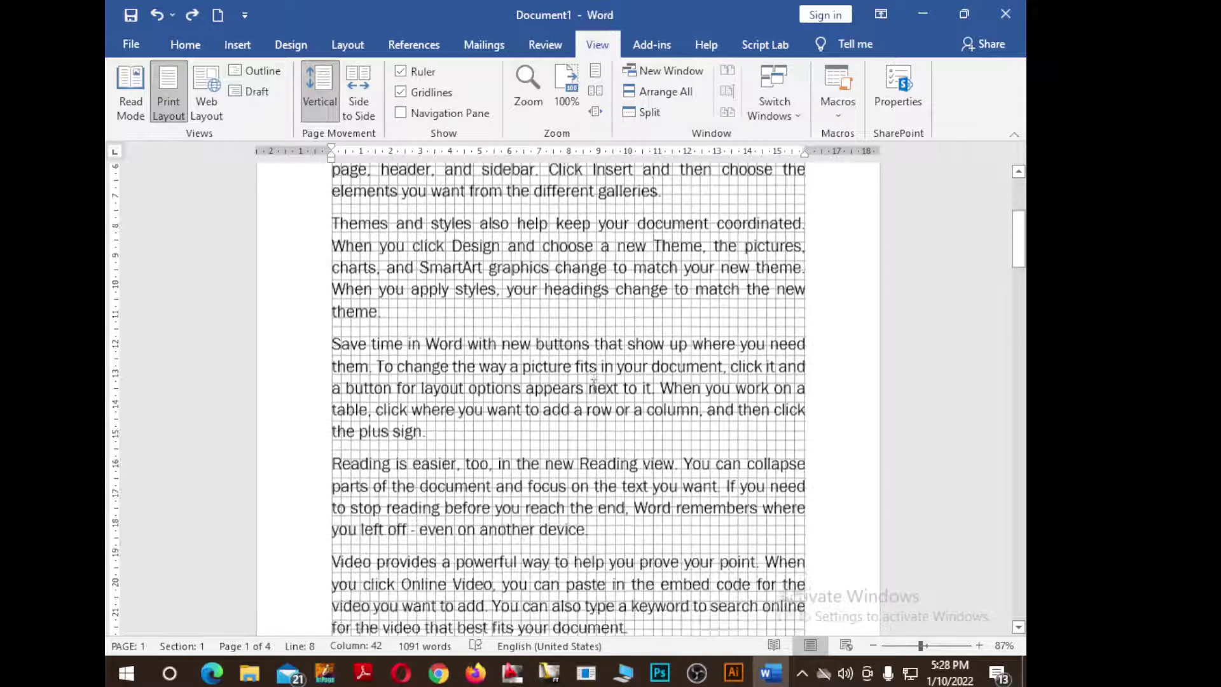
scroll(593, 385, down, 1)
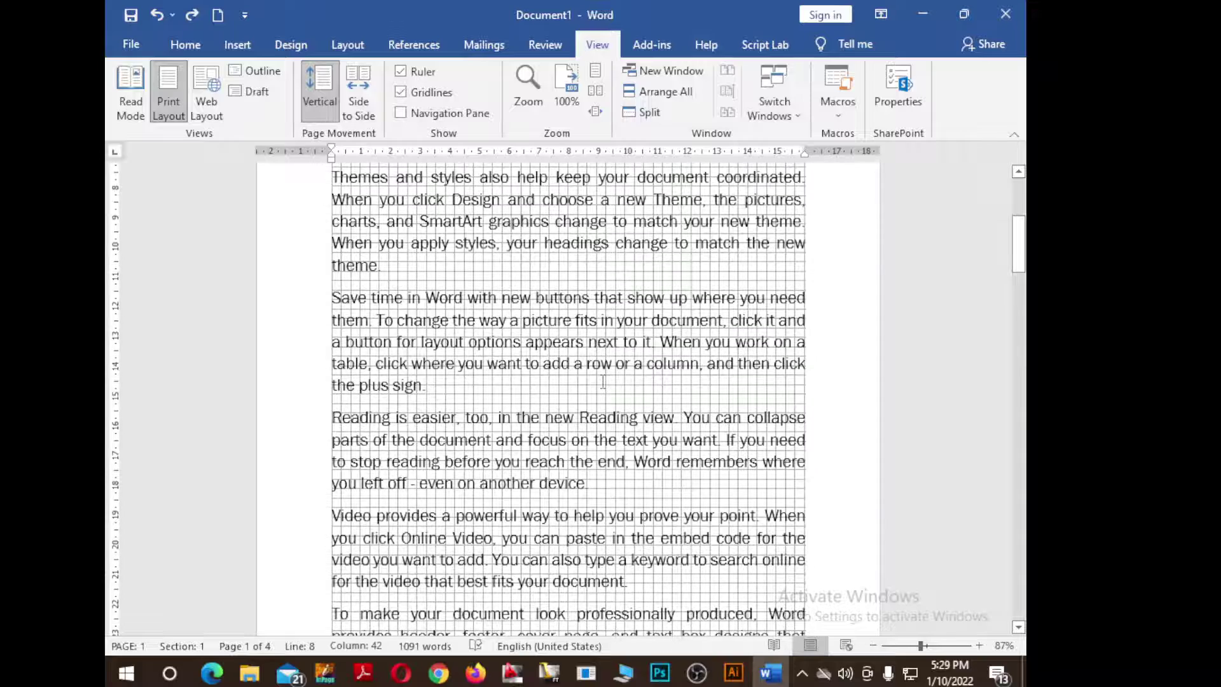
ctrl+scroll(531, 389, up, 2)
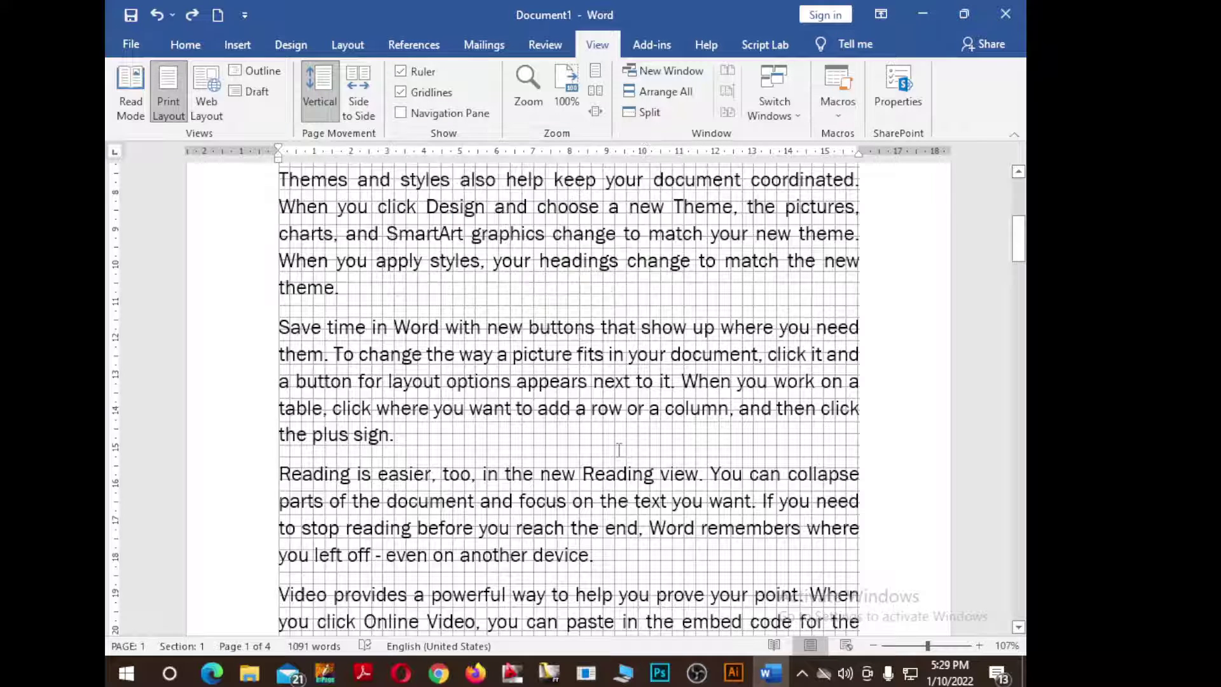
scroll(619, 453, up, 2)
scroll(619, 454, up, 3)
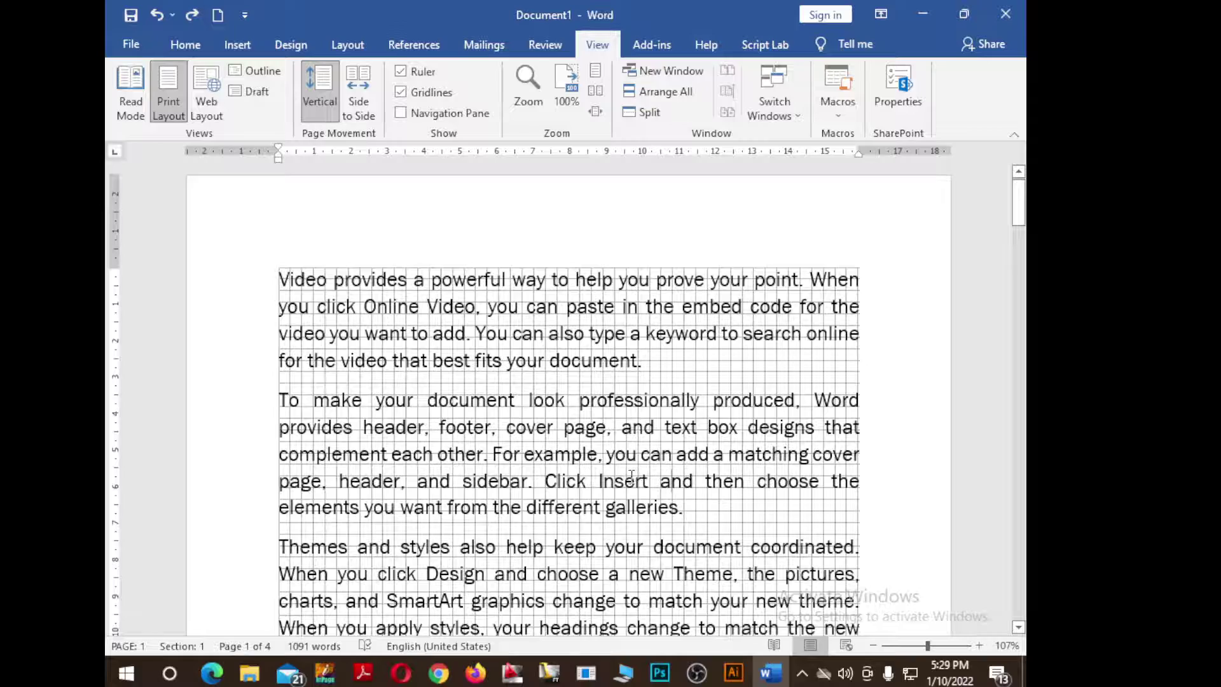
ctrl+scroll(632, 467, up, 6)
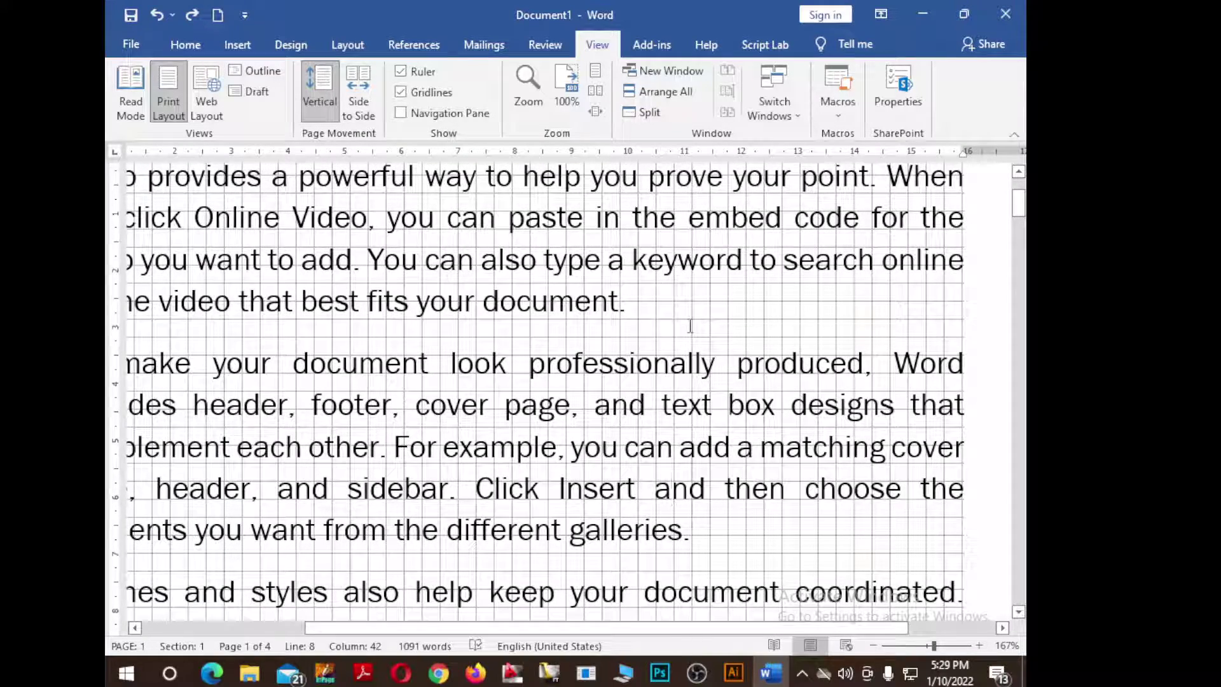
Draw a small rectangle shape over the text and move it onto the first line of the second paragraph
click(238, 44)
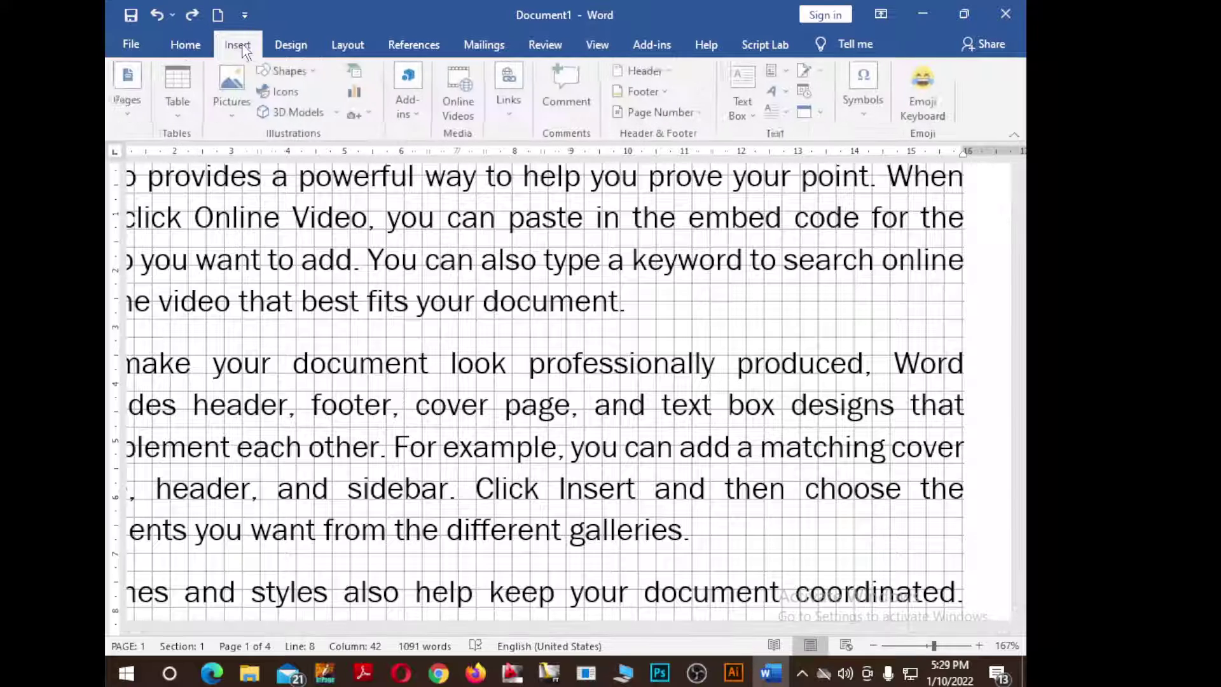
click(291, 71)
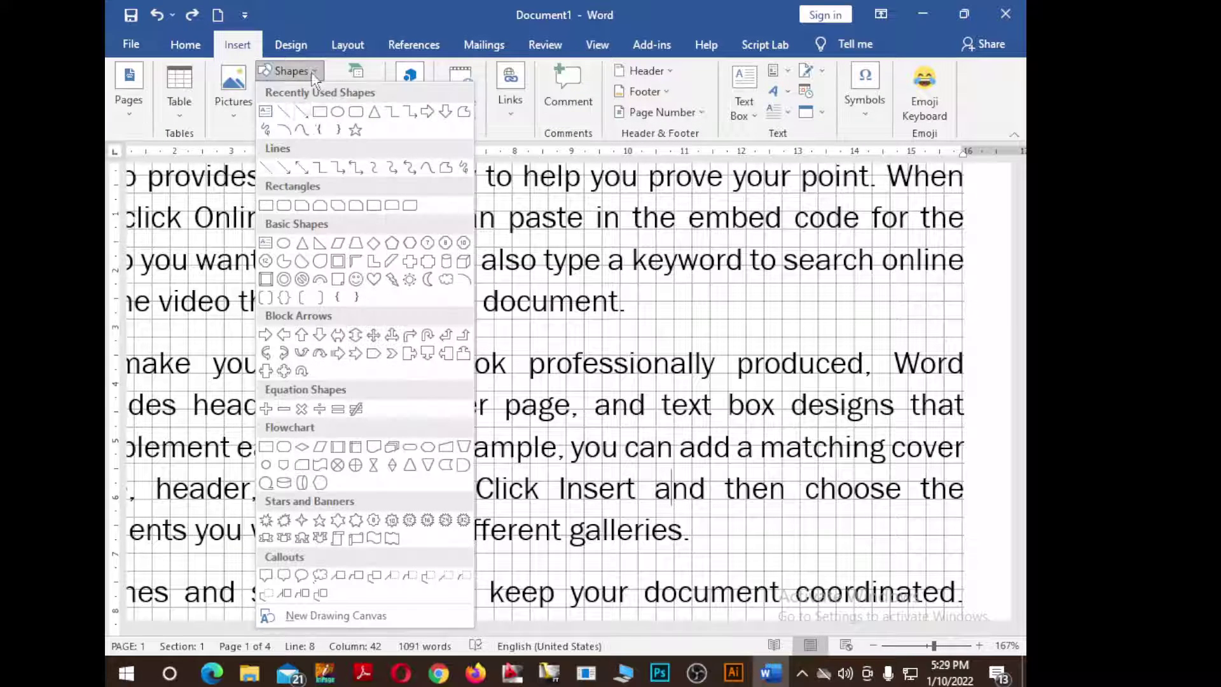
click(319, 113)
drag(457, 211, 584, 319)
drag(518, 266, 715, 322)
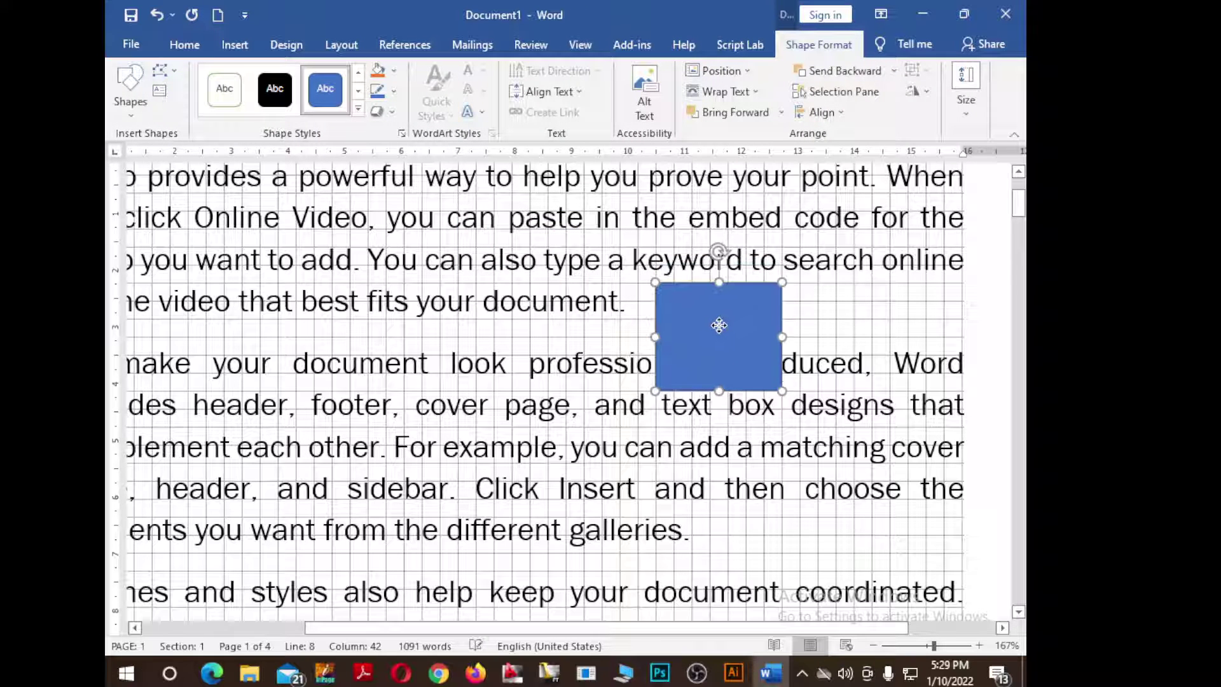
click(881, 296)
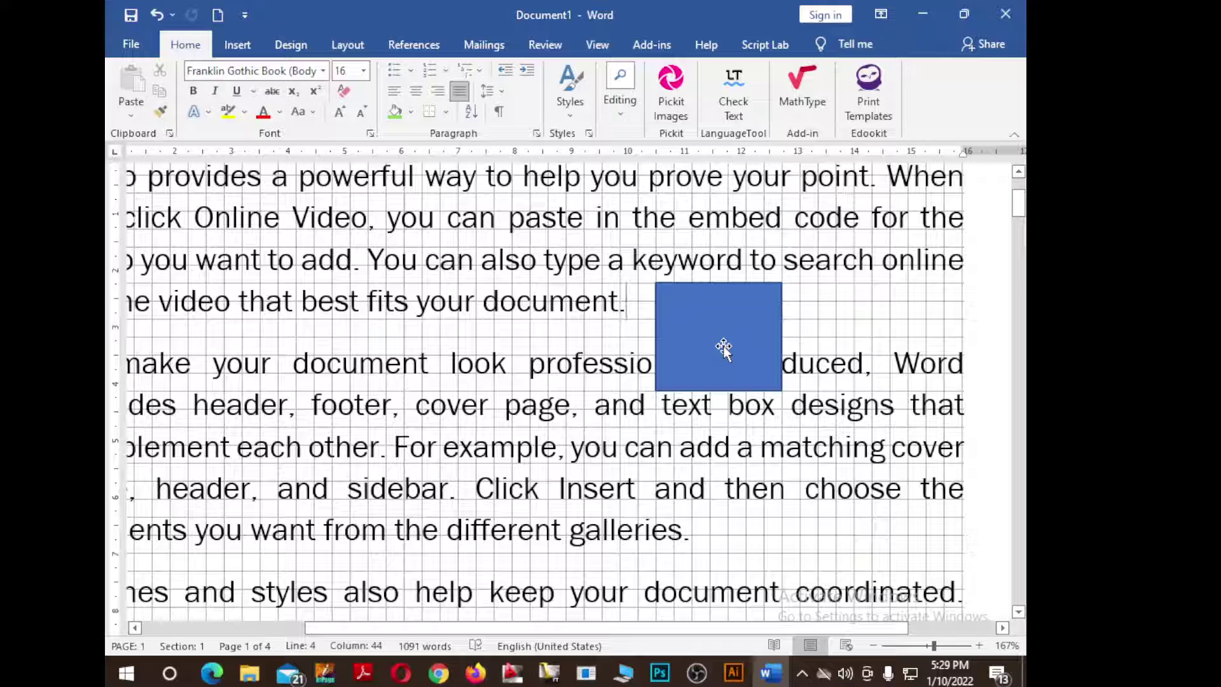
Move the blue rectangle further right along the gridlines, then nudge it one step down and back up
drag(723, 347, 783, 346)
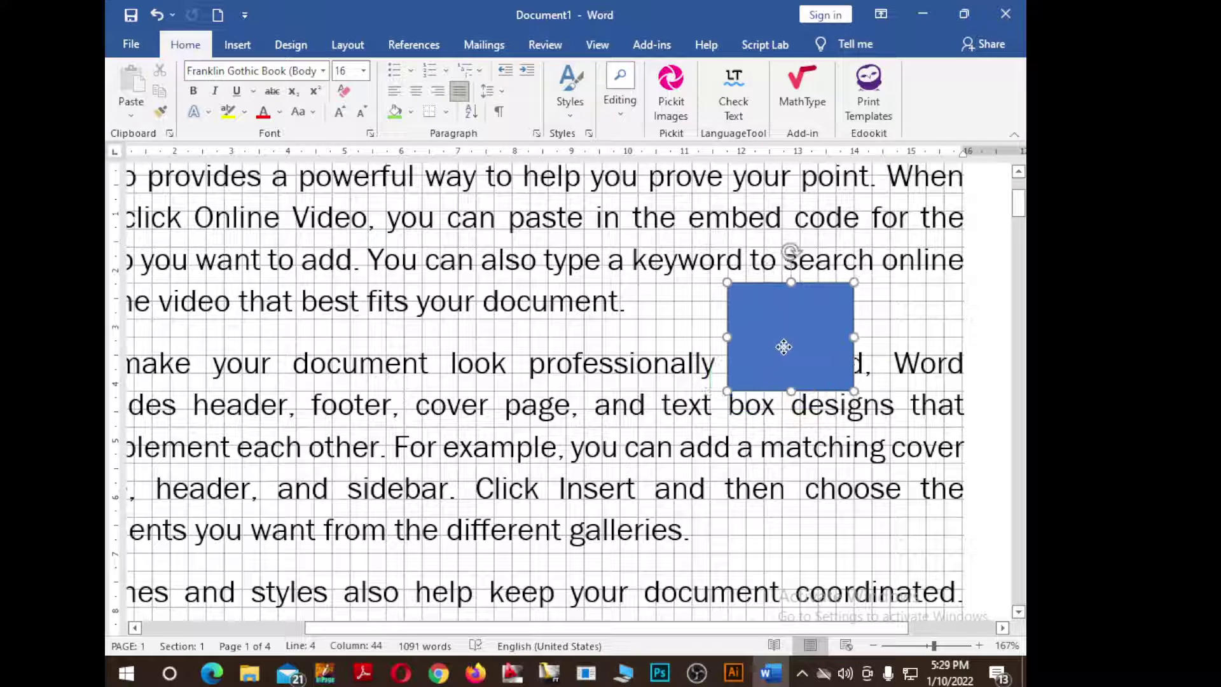
click(950, 344)
click(753, 330)
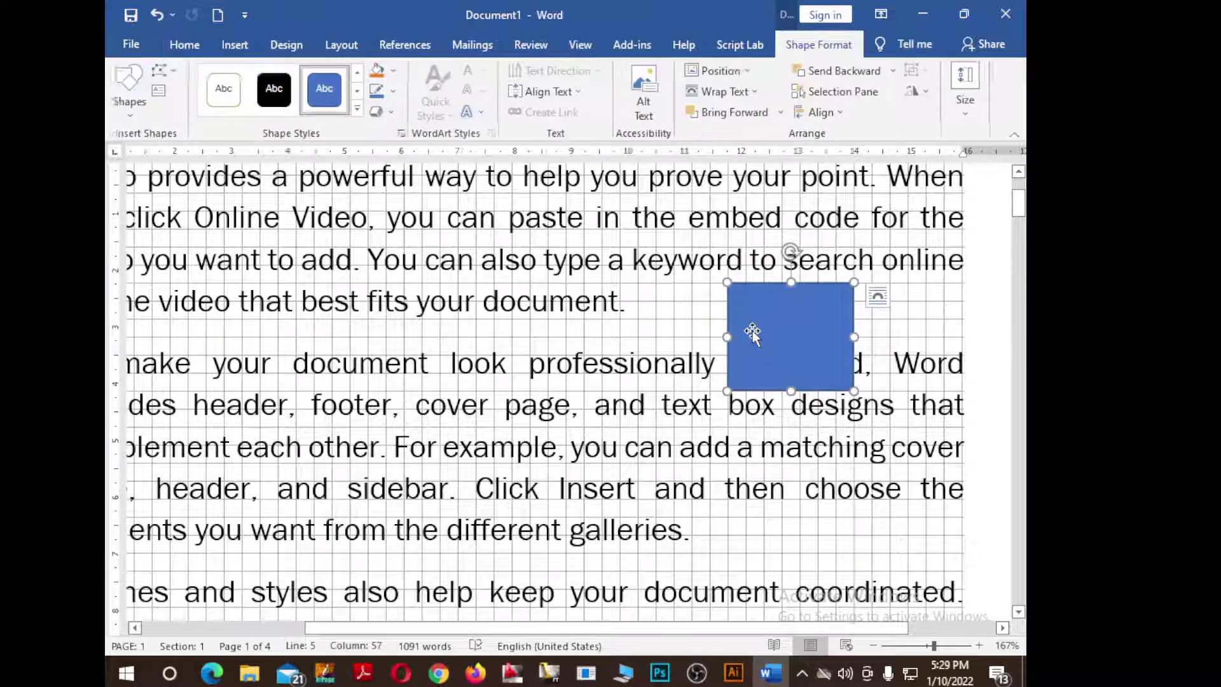
key(Down)
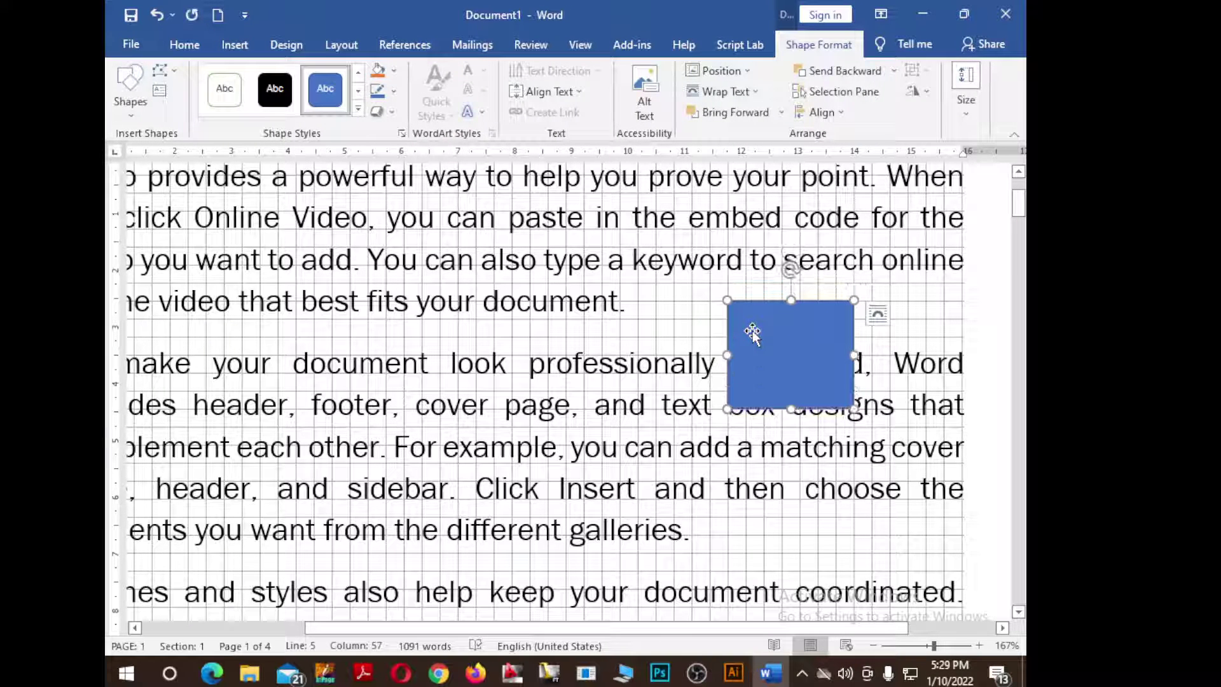
key(Up)
click(939, 334)
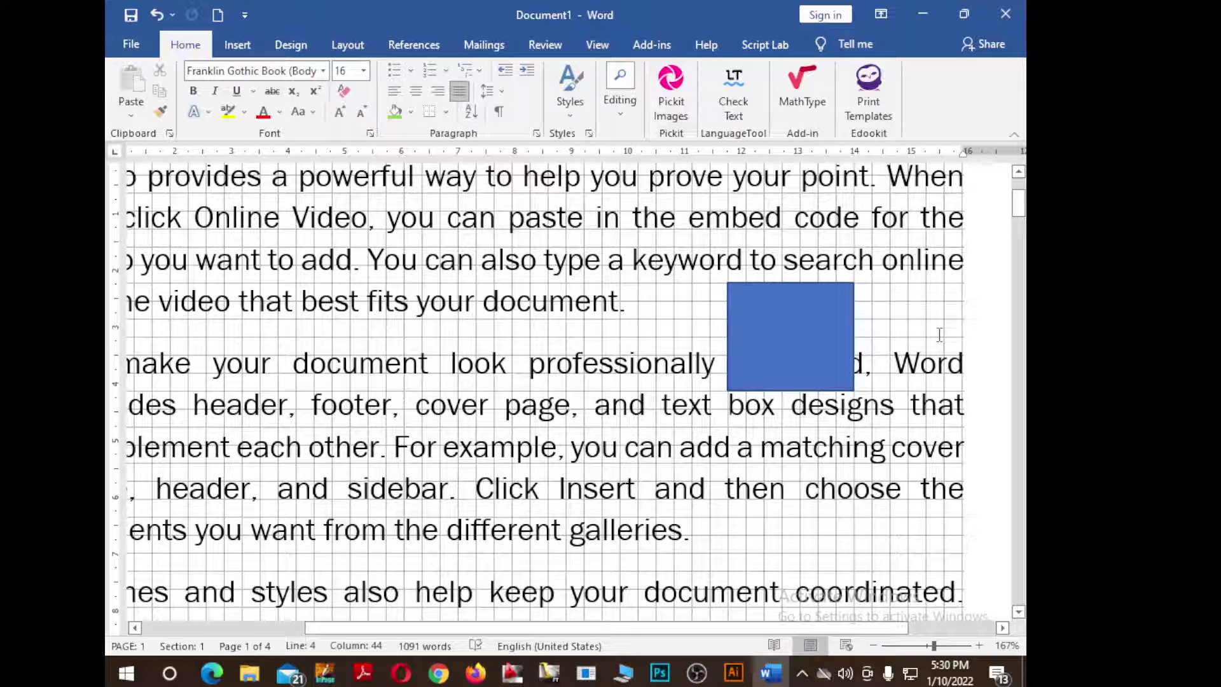
Delete the blue rectangle from the text
click(738, 351)
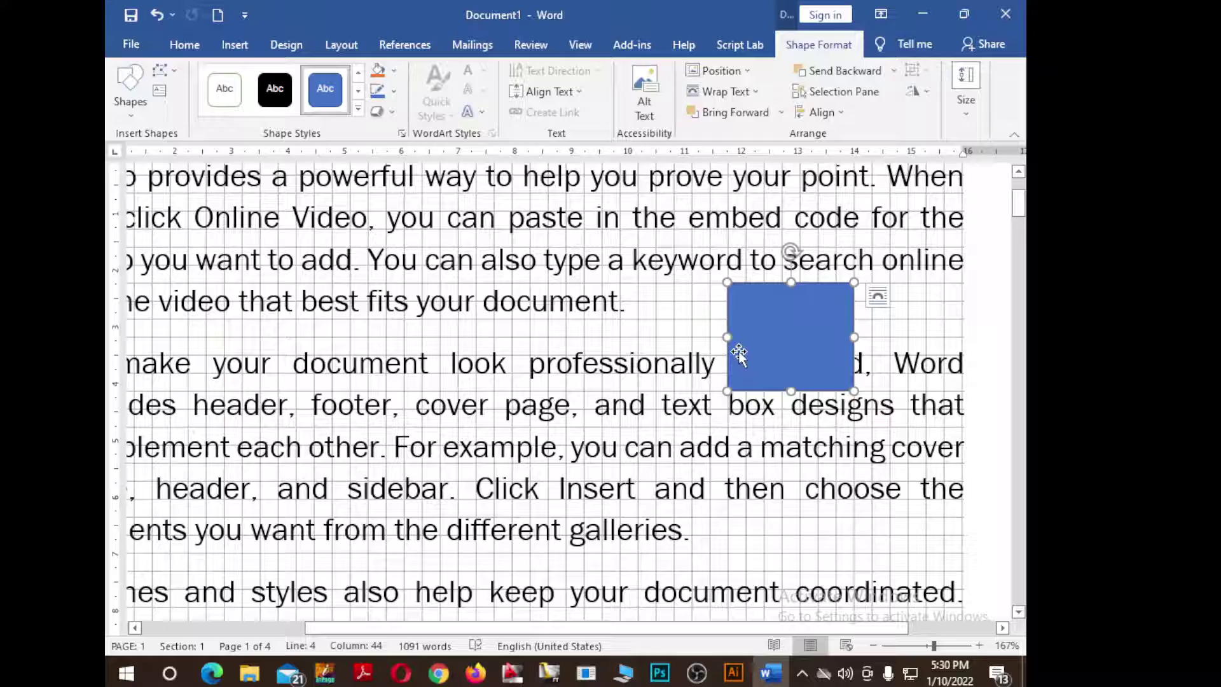
key(Delete)
ctrl+scroll(717, 390, down, 5)
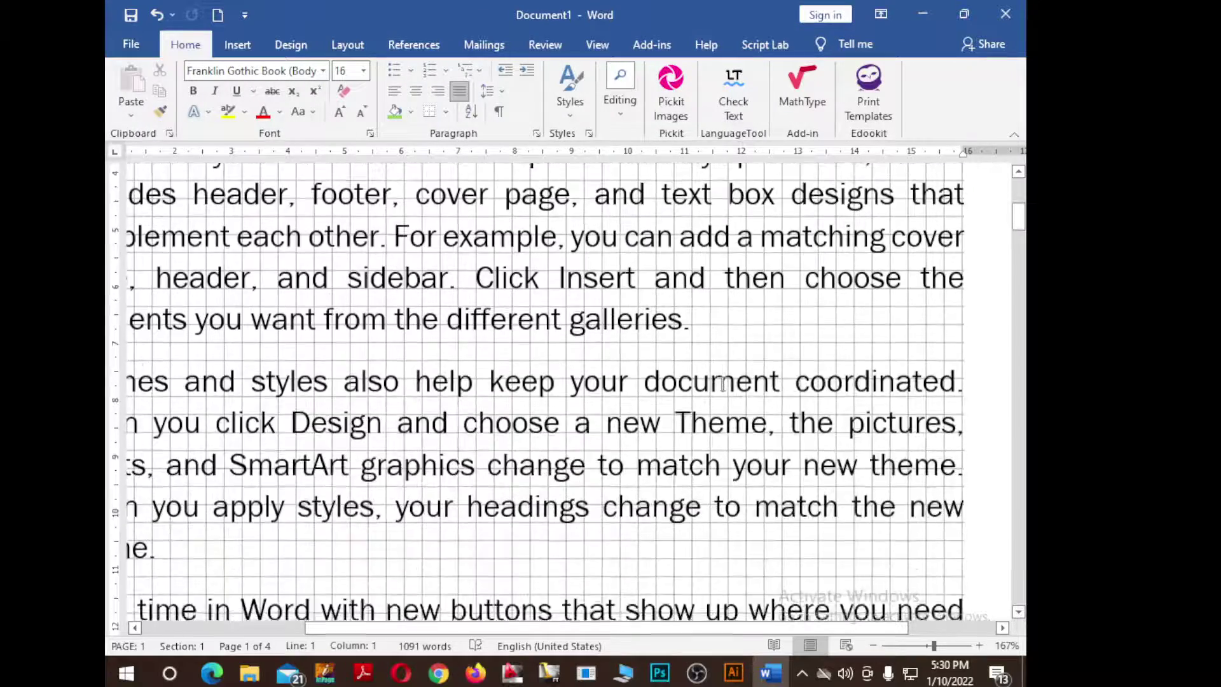
ctrl+scroll(717, 389, down, 1)
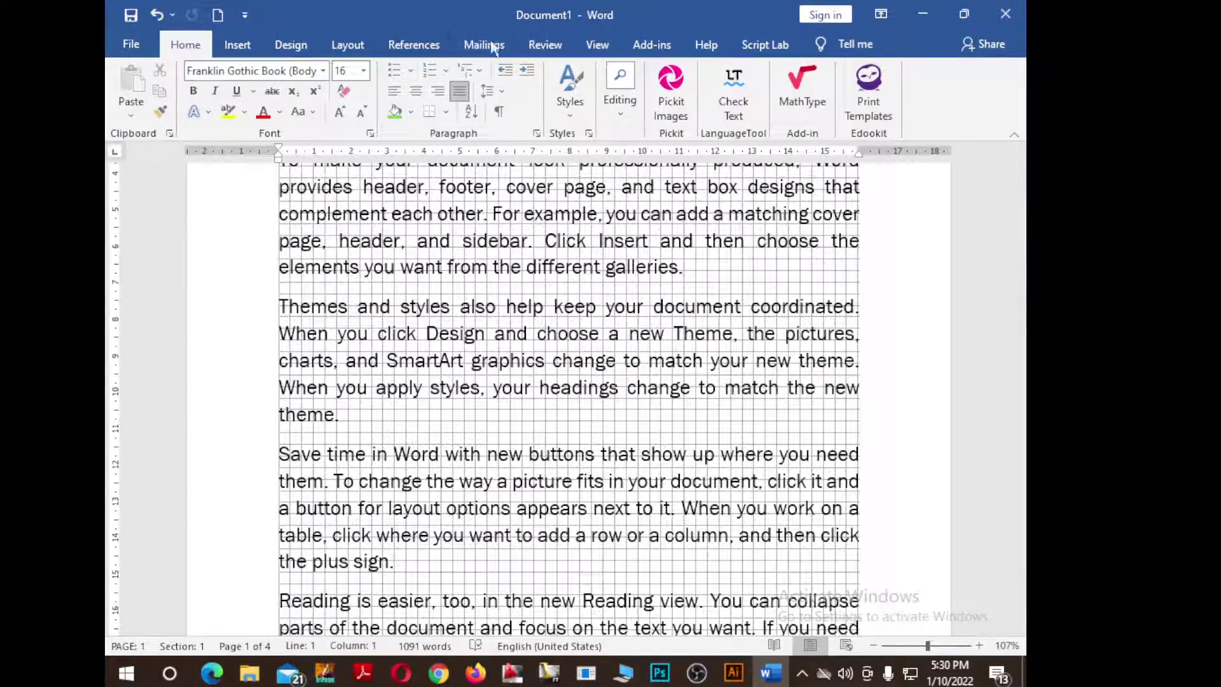
Hide both the gridlines and the rulers in the document view
click(597, 44)
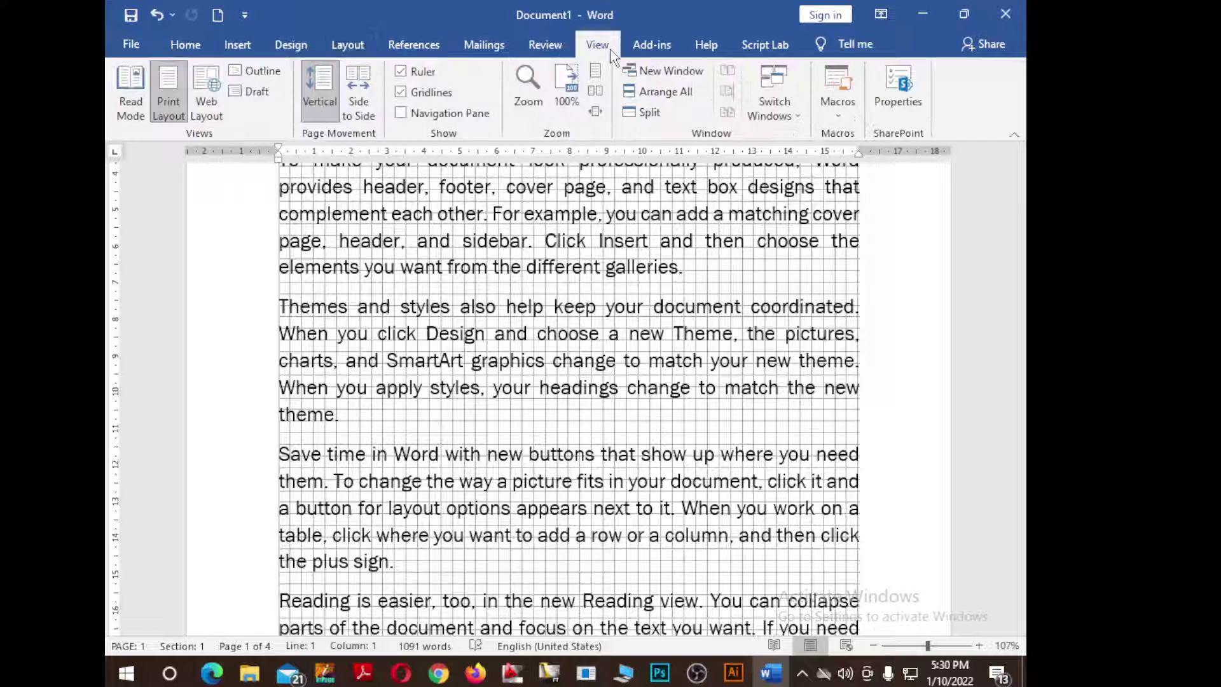
click(400, 93)
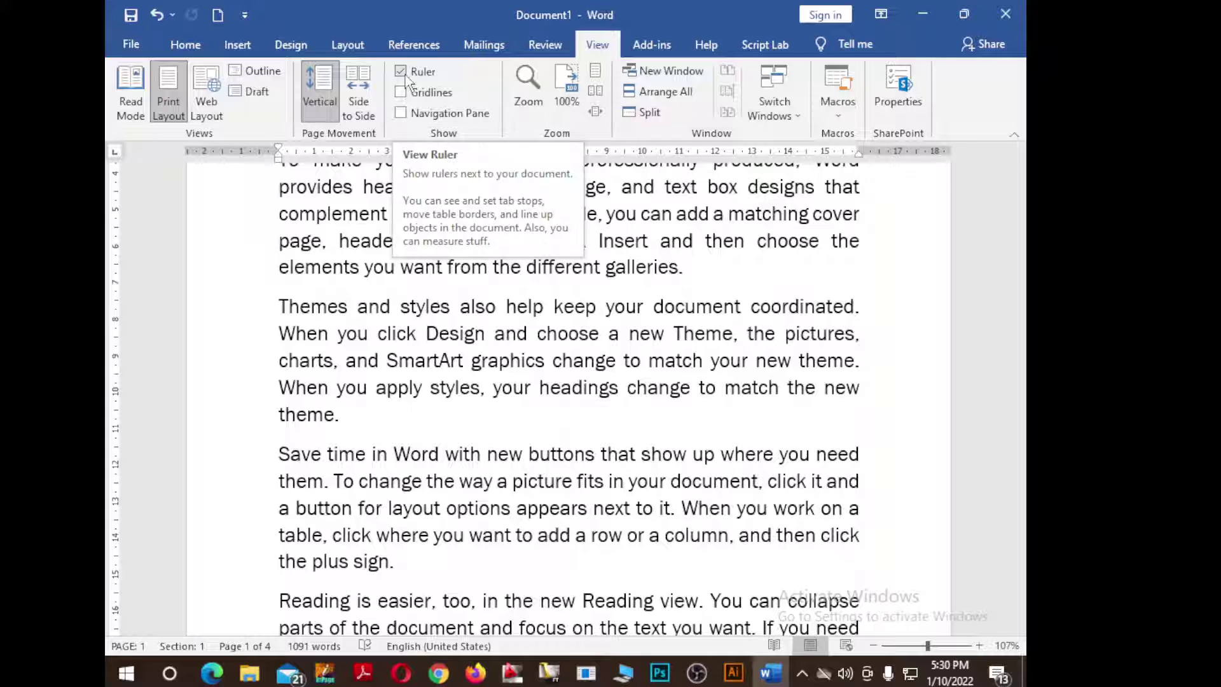
click(406, 76)
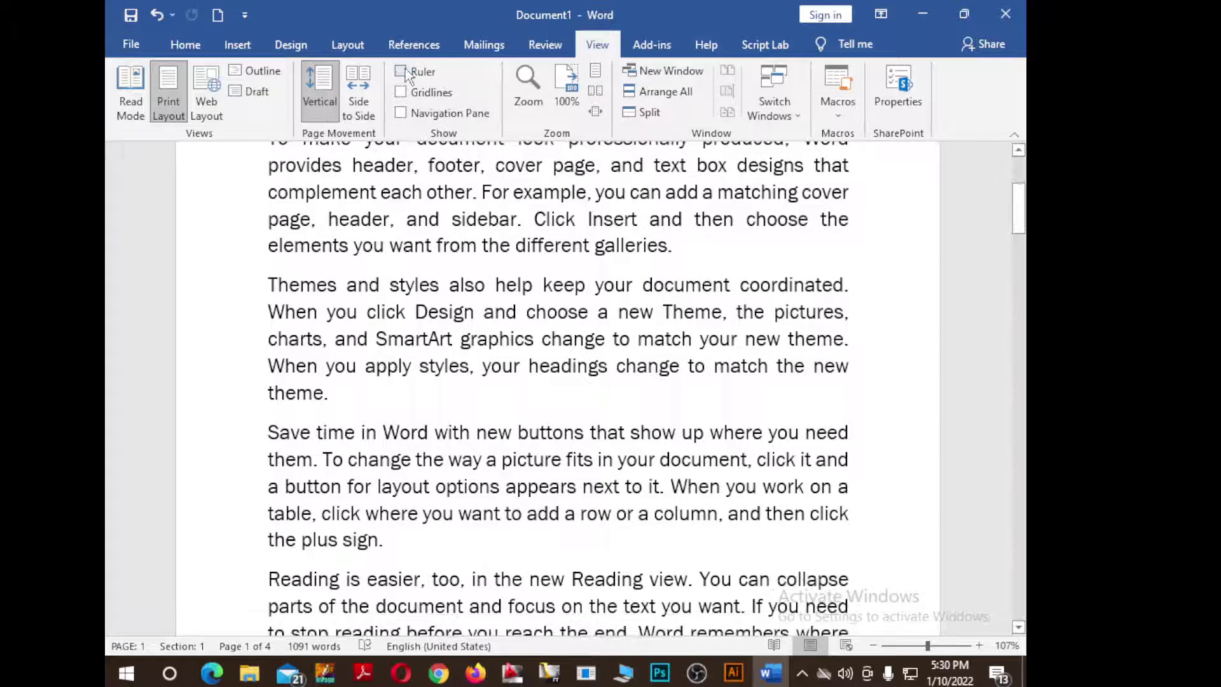
Show the Navigation Pane, look through its Headings, Pages and Results views, and close the pane
scroll(493, 399, up, 3)
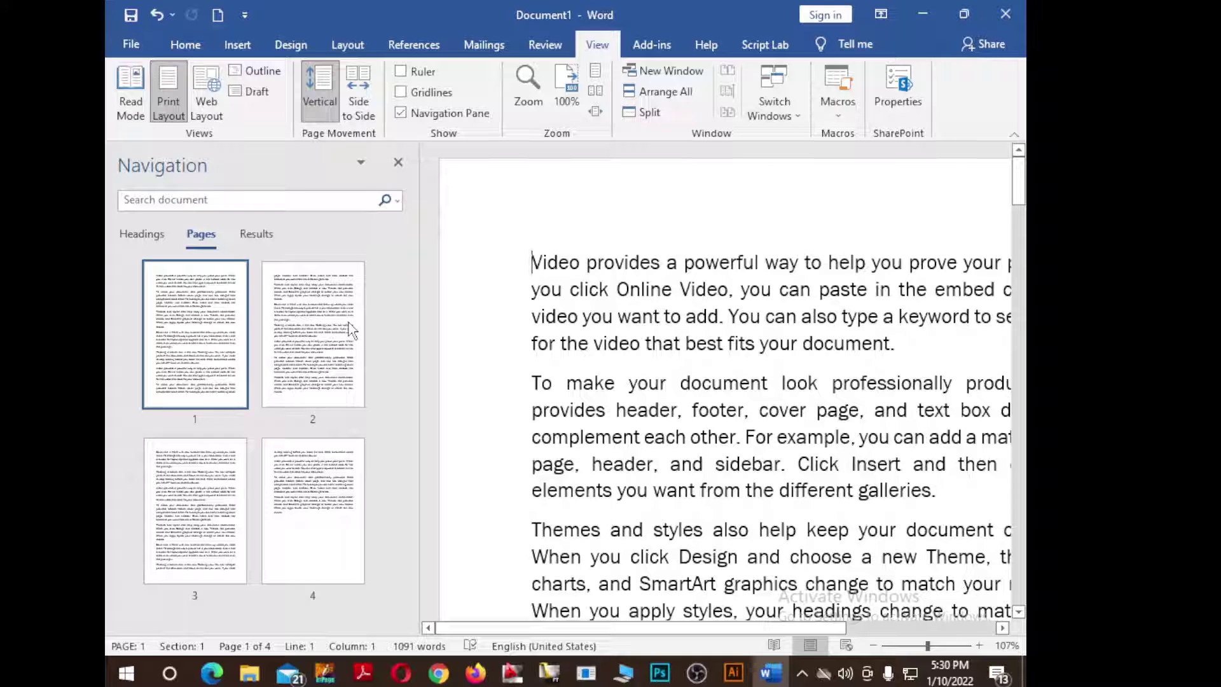
click(129, 237)
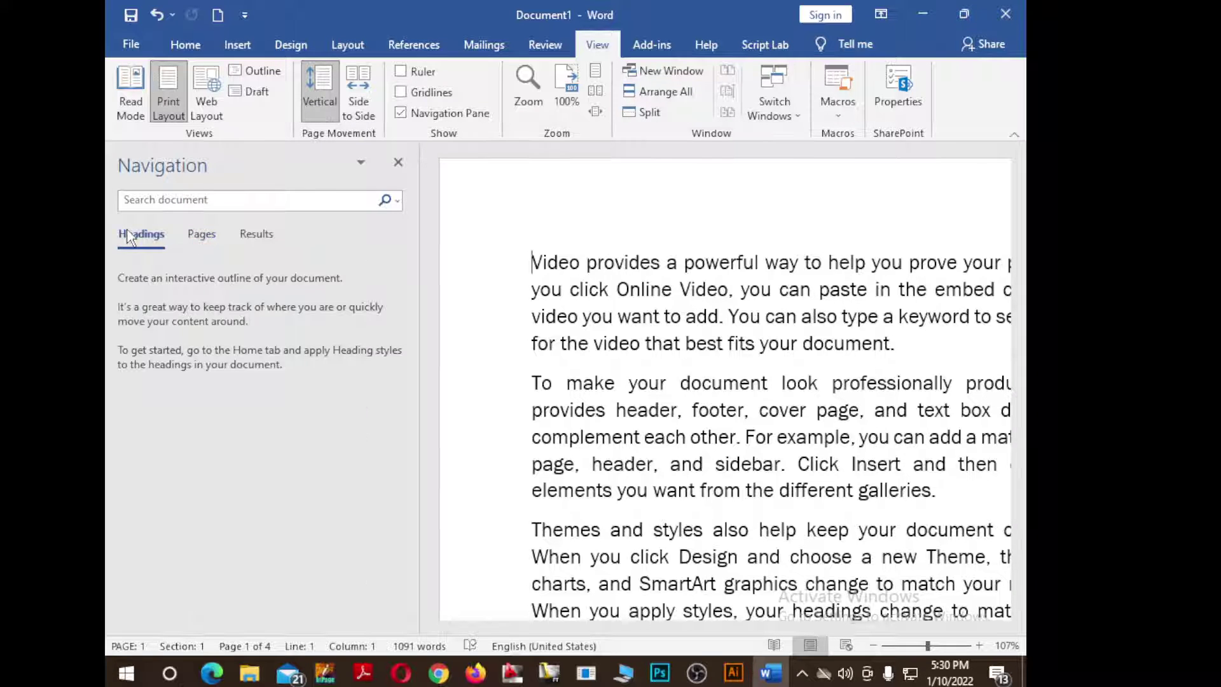
click(199, 232)
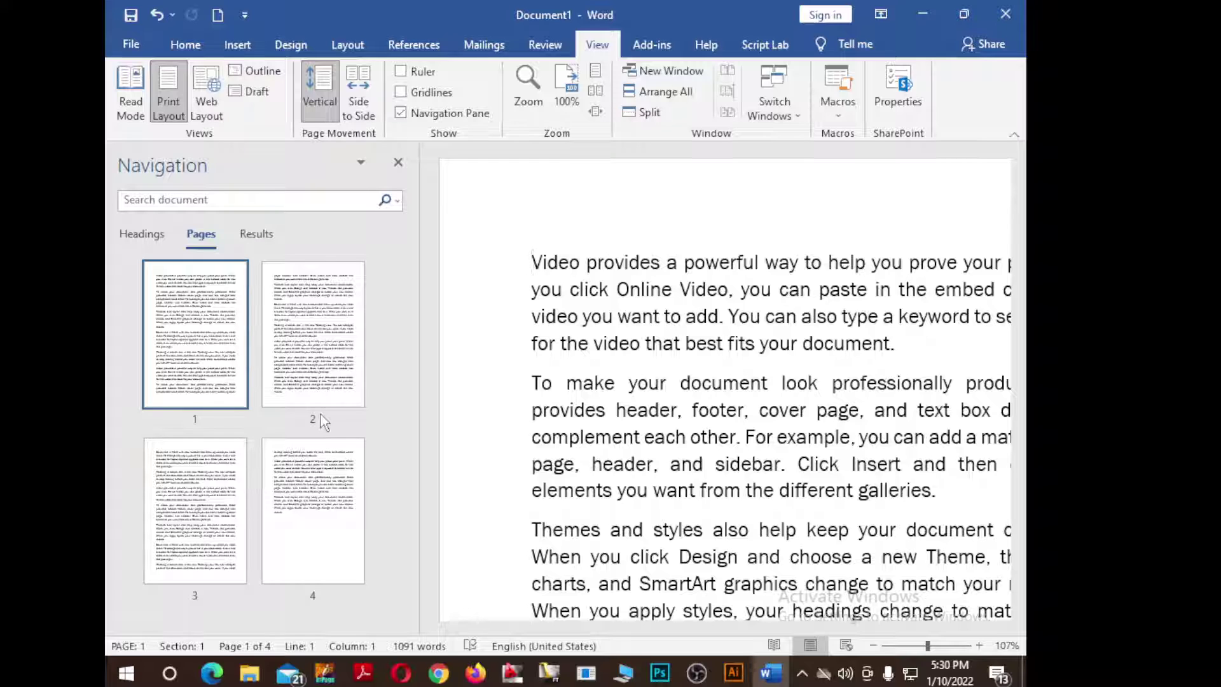
click(266, 237)
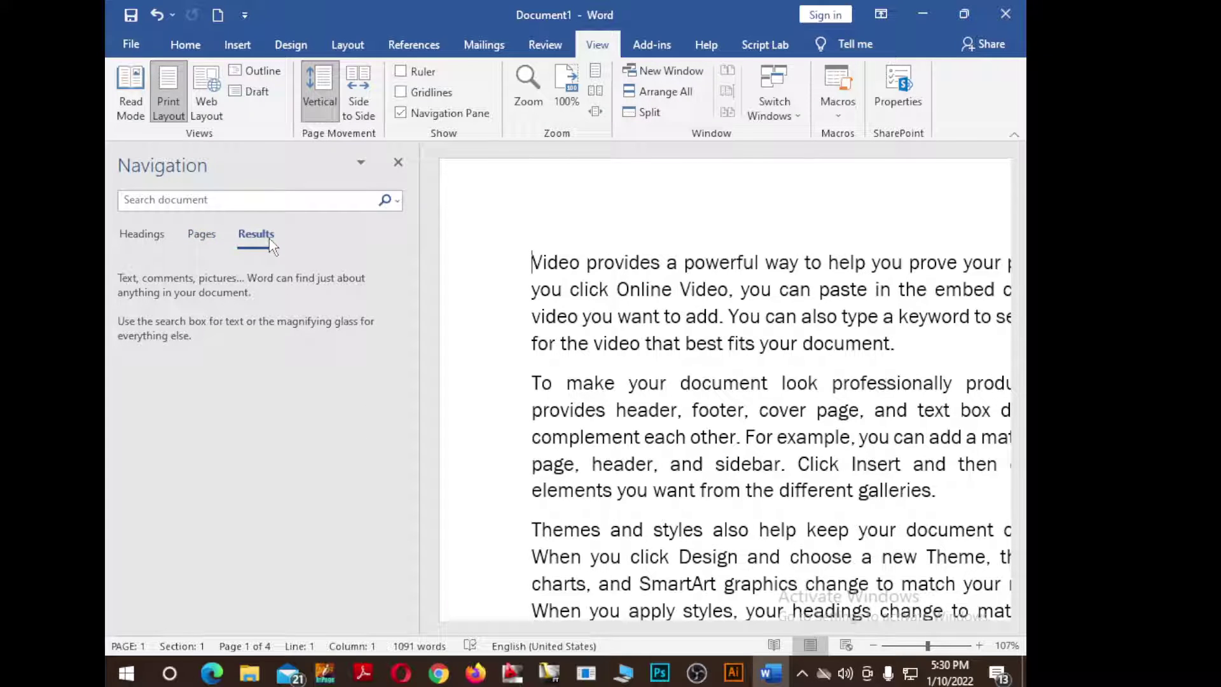
click(202, 233)
click(398, 162)
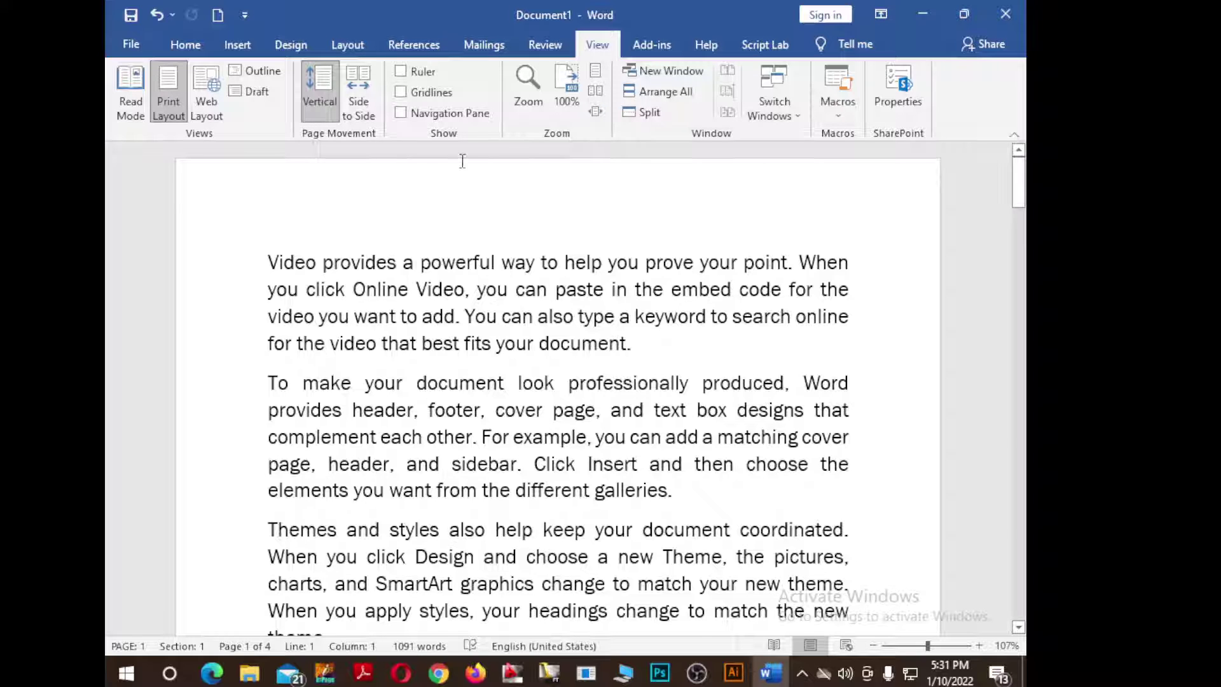
Set the document zoom to 100% using the Zoom dialog's preset
click(525, 86)
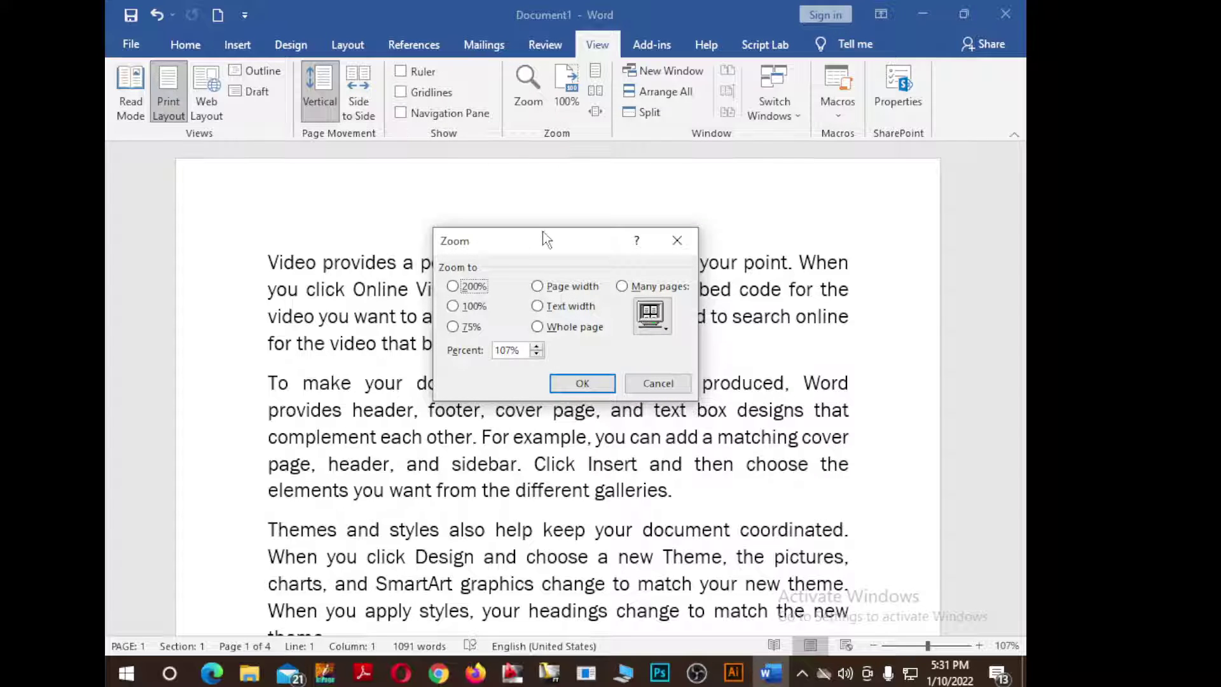
drag(545, 237, 532, 184)
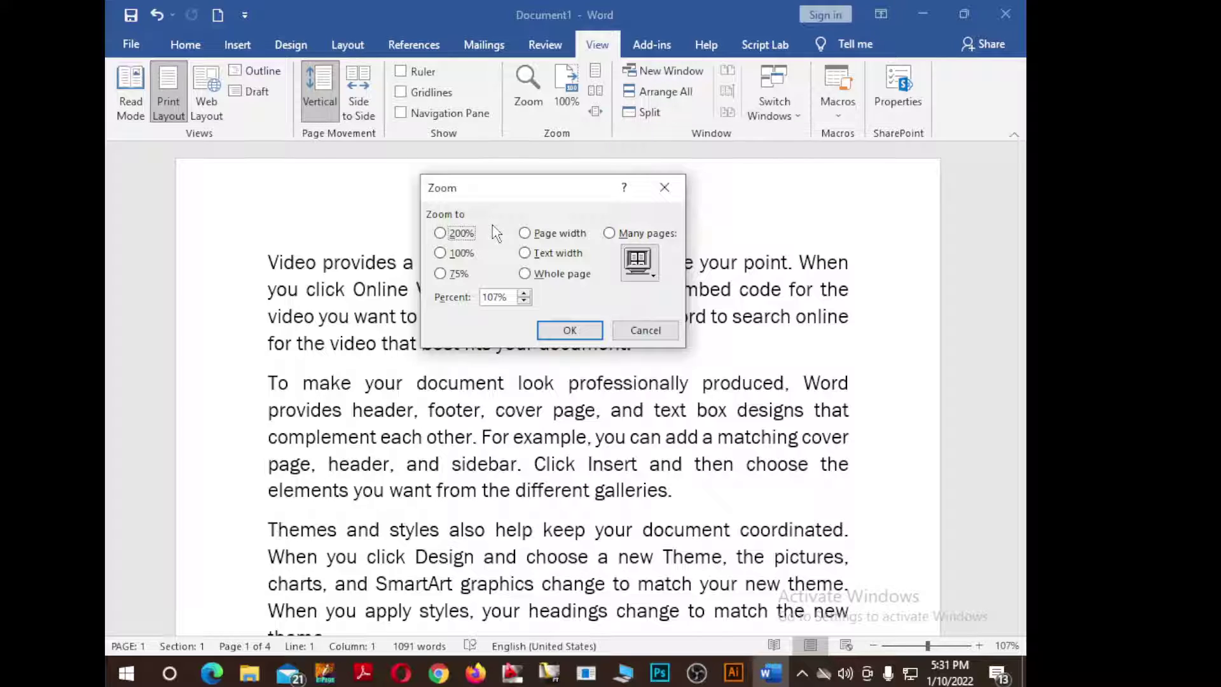
click(440, 253)
click(570, 331)
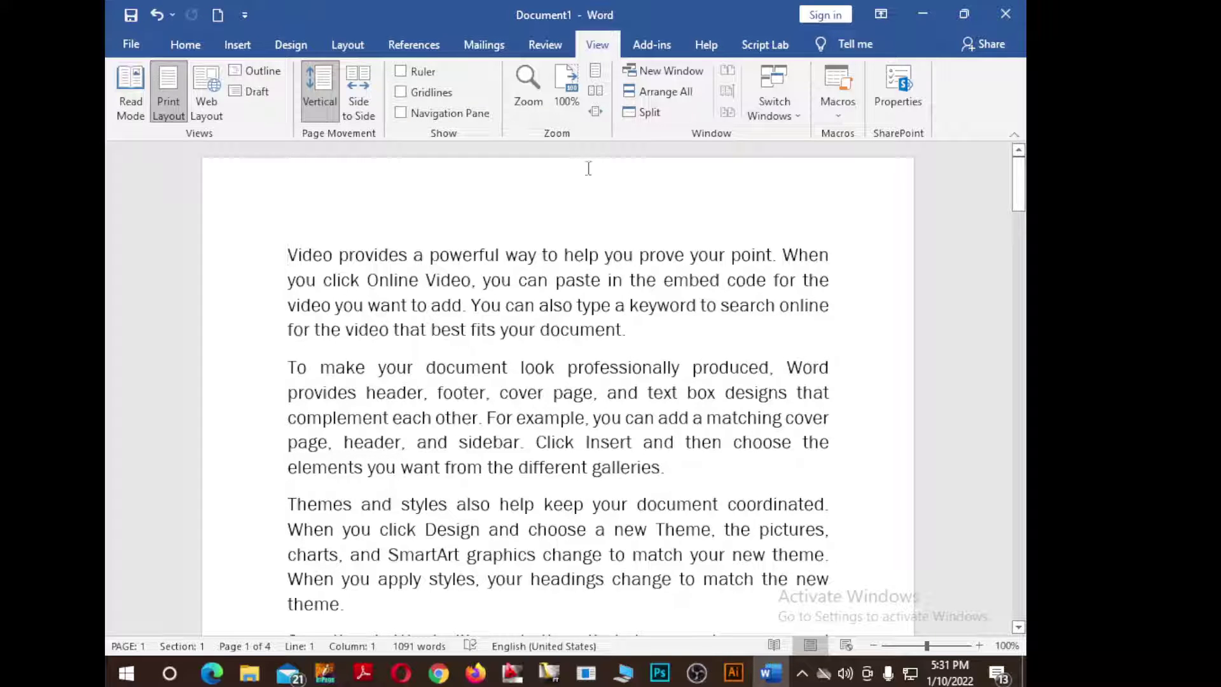
Zoom the document to 200% with the Zoom dialog's preset and return it to 100%
click(525, 86)
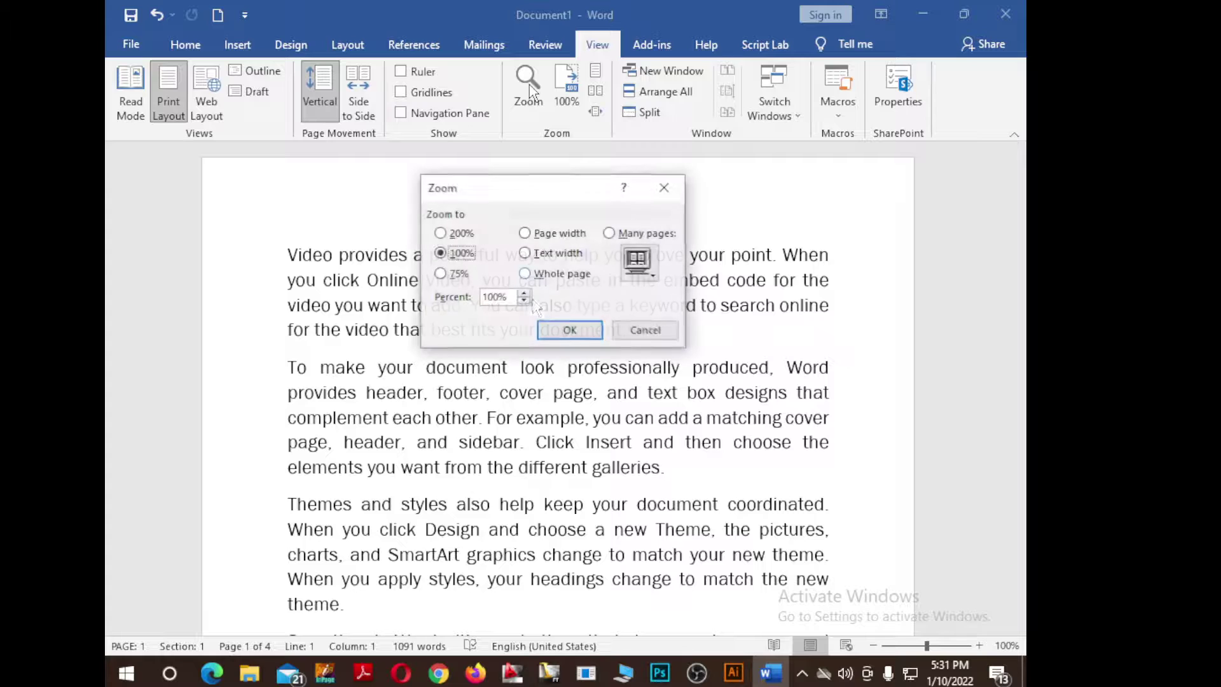
click(462, 235)
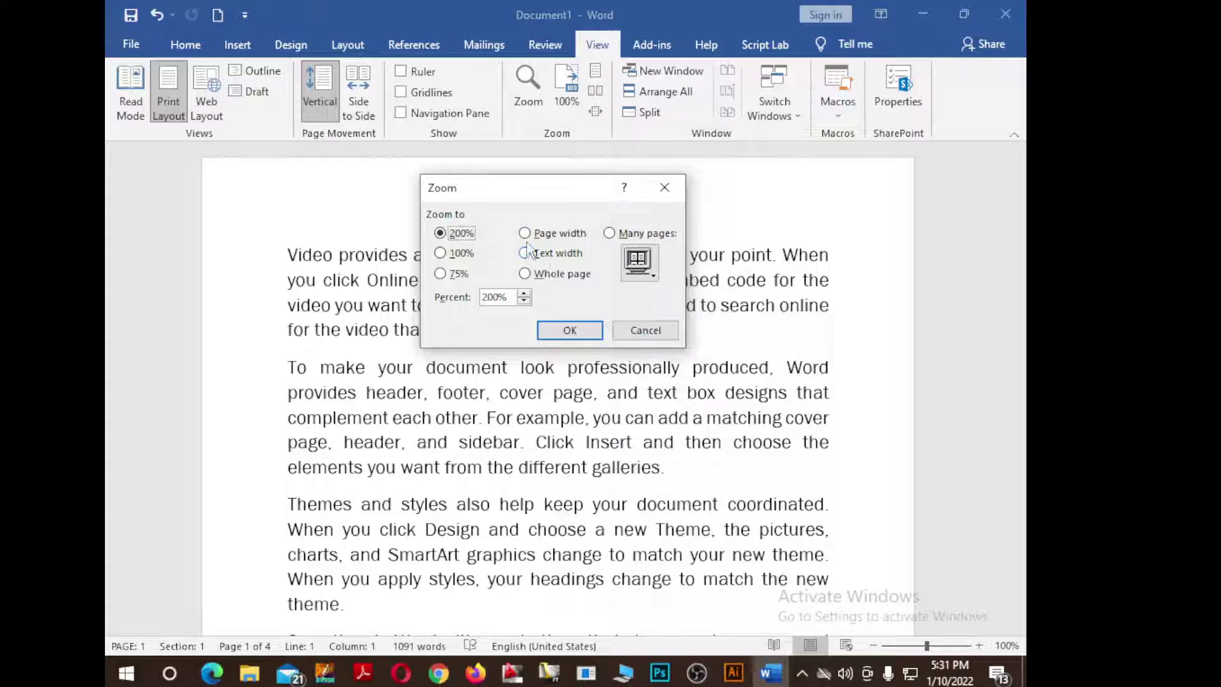
click(576, 331)
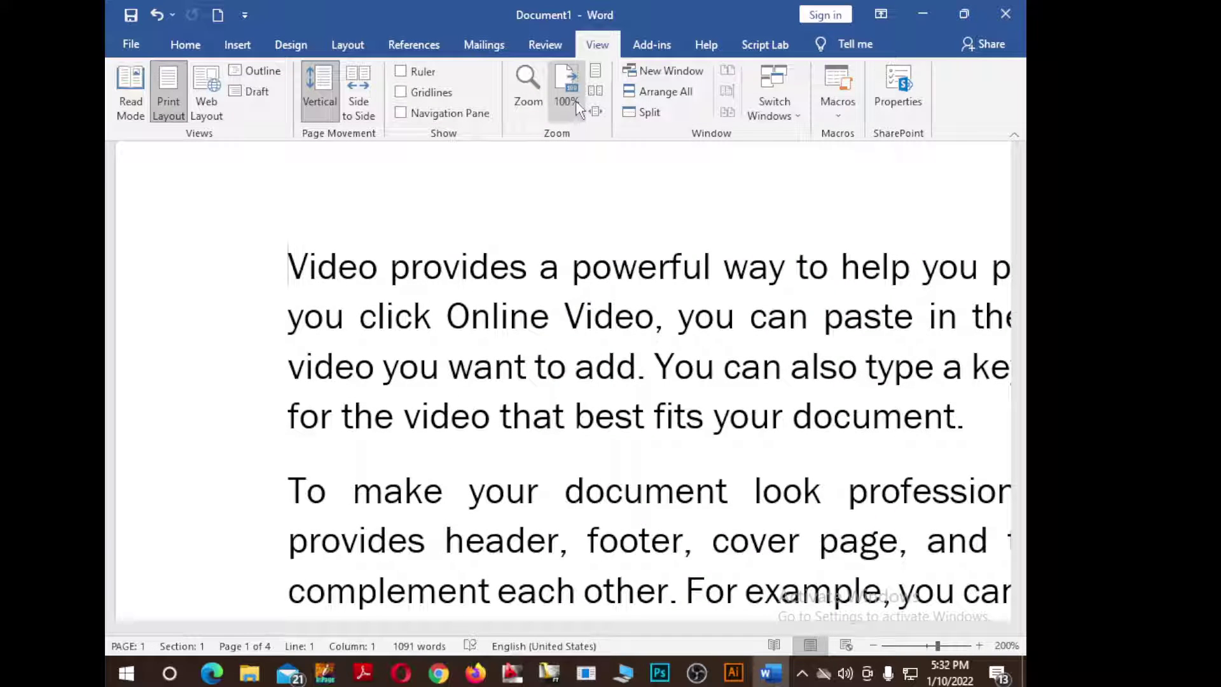
click(568, 85)
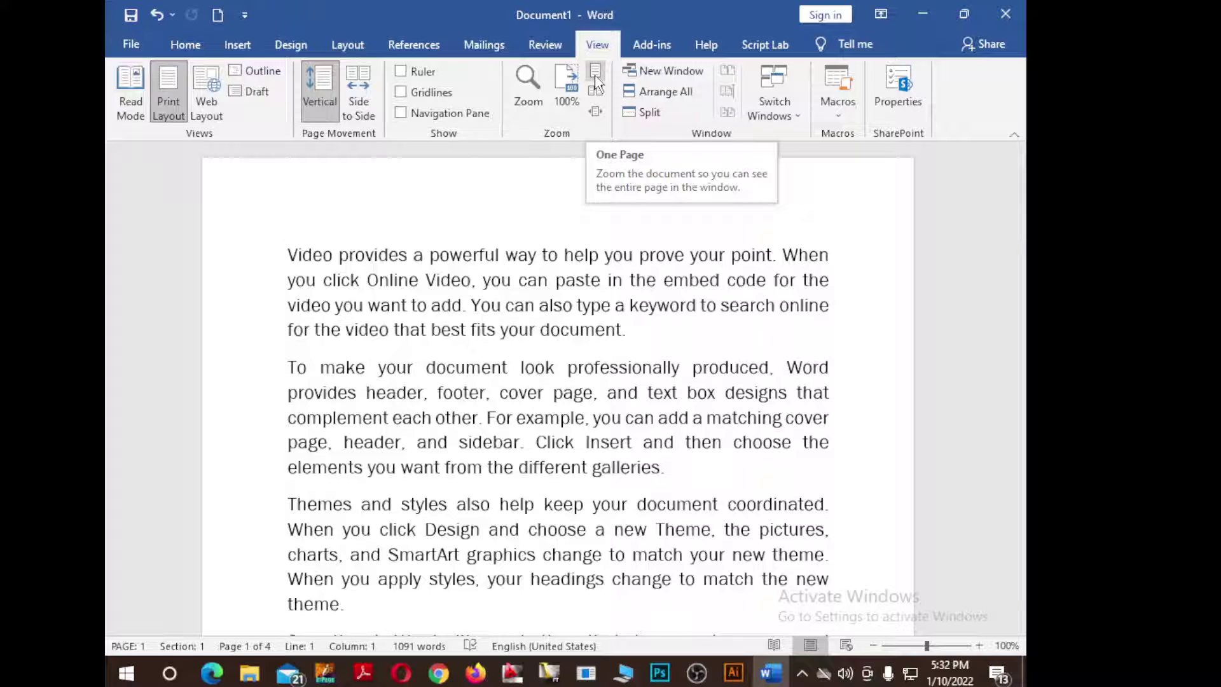
Set the zoom to One Page so the entire page fits in the window
click(595, 82)
scroll(560, 422, down, 6)
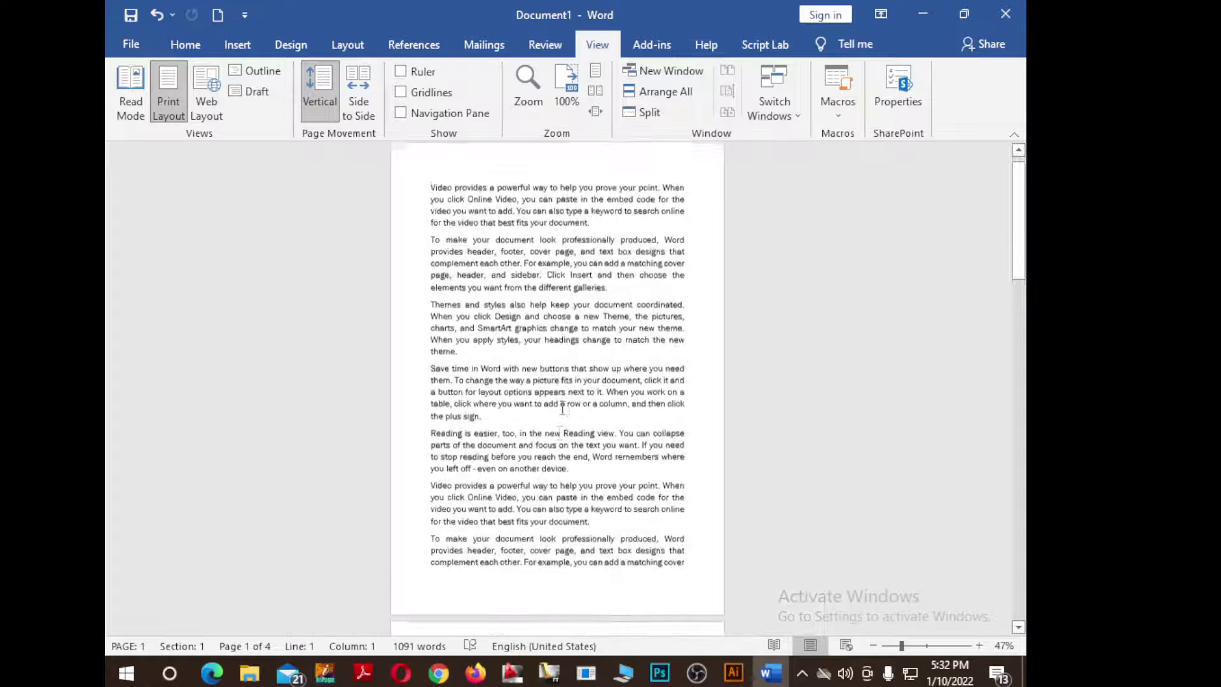
scroll(560, 423, up, 3)
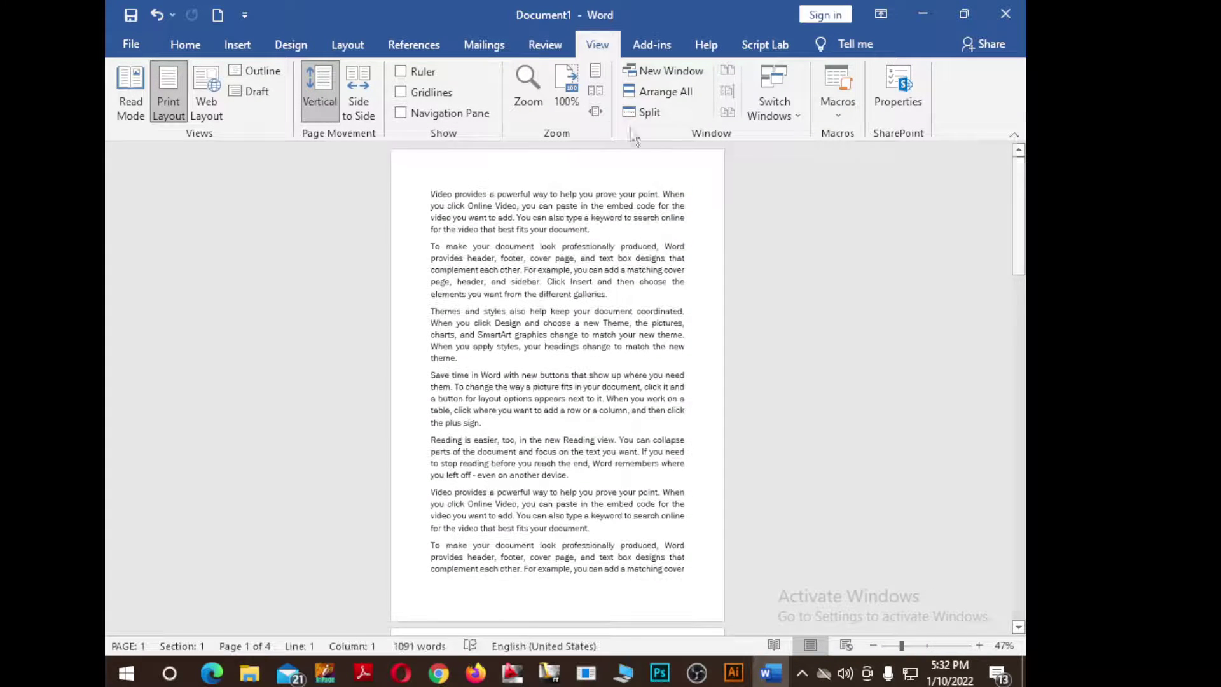
Zoom the document to Multiple Pages and look through its pages displayed side by side
click(595, 94)
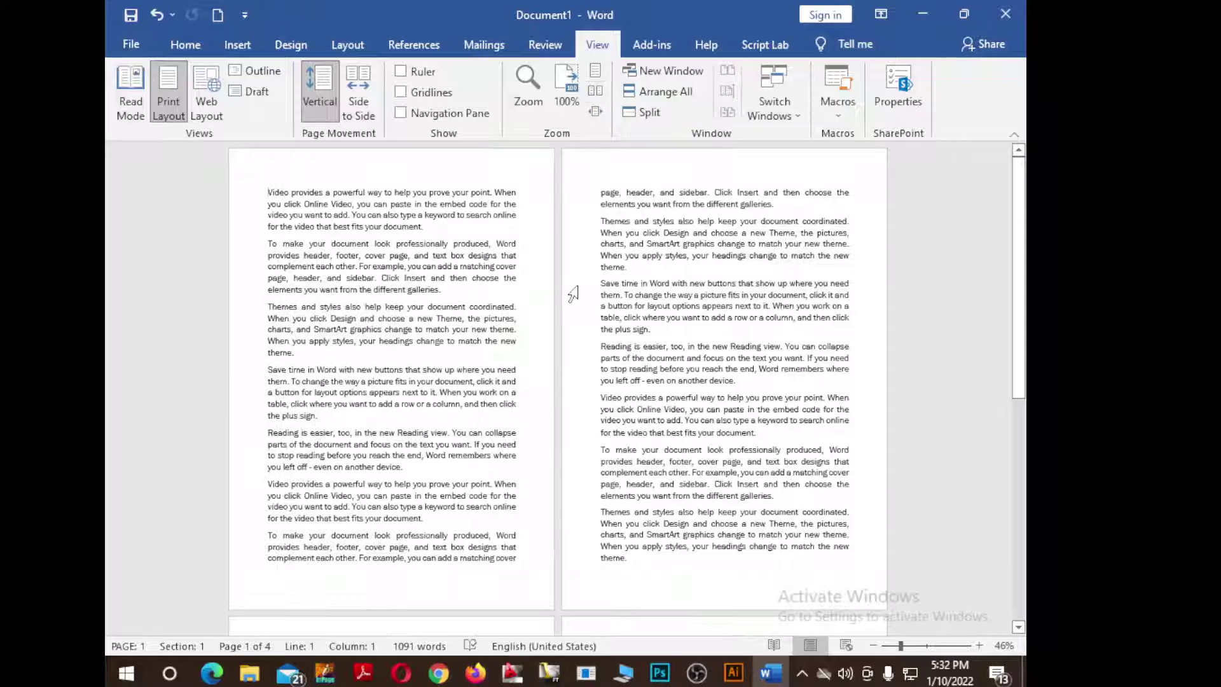
scroll(564, 315, down, 4)
scroll(565, 321, up, 3)
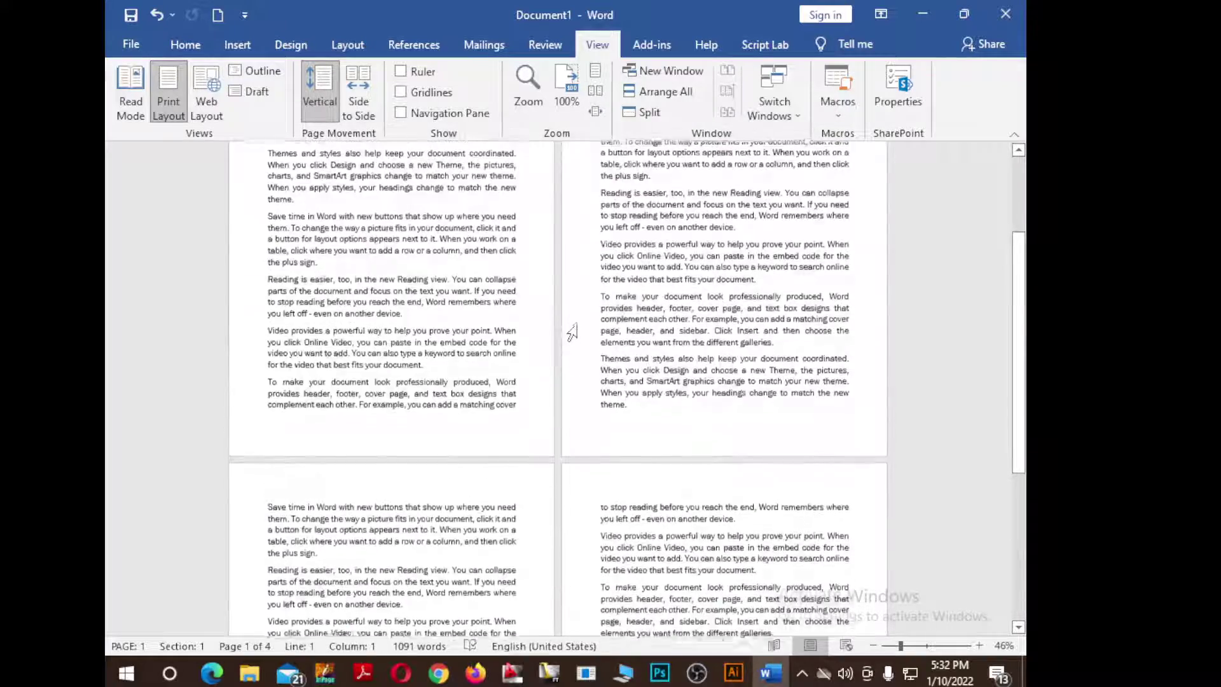
scroll(565, 324, down, 5)
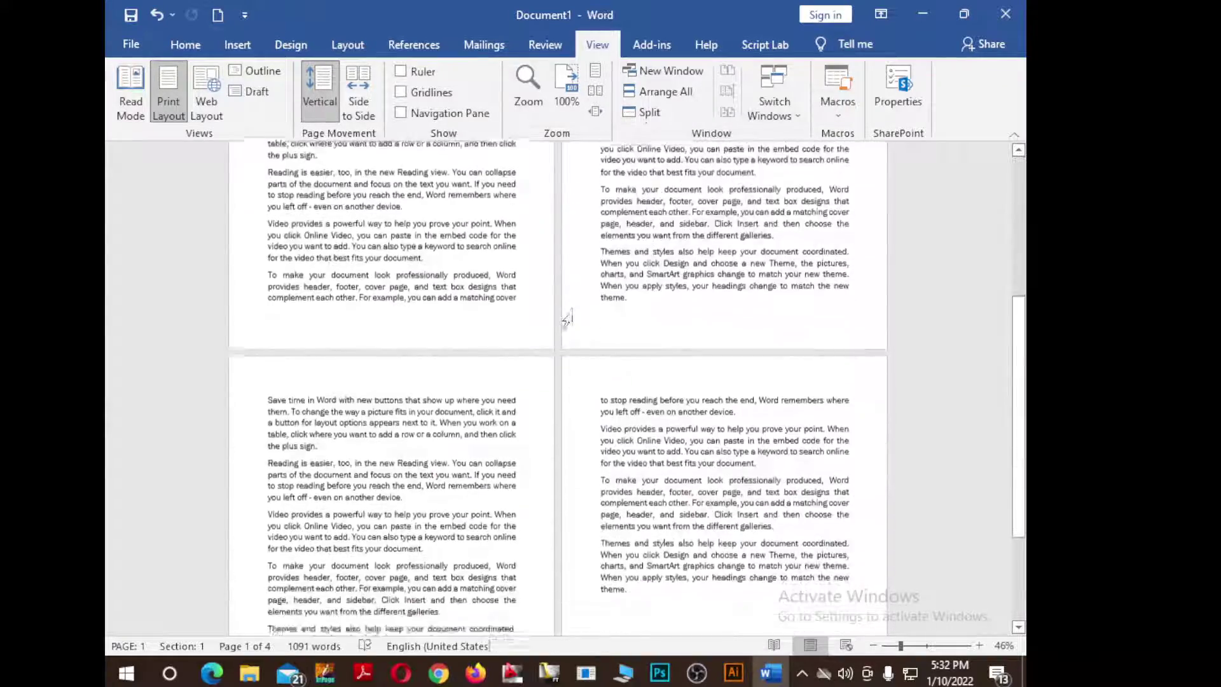
scroll(567, 337, up, 5)
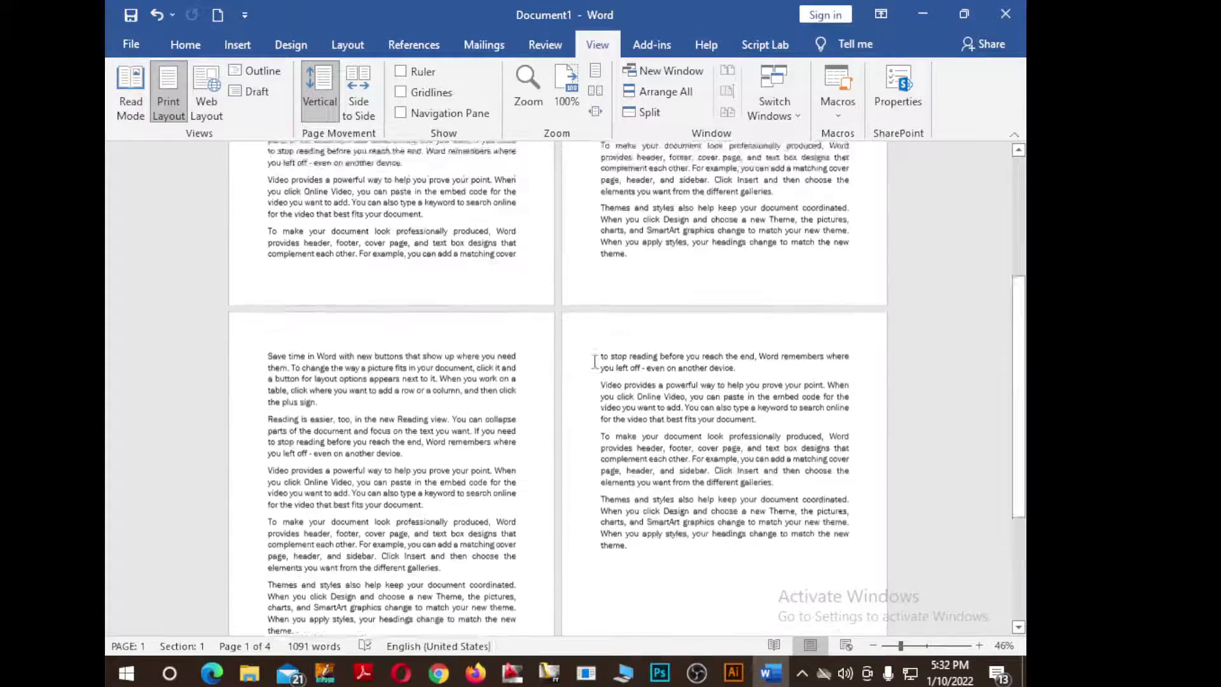
scroll(568, 357, up, 1)
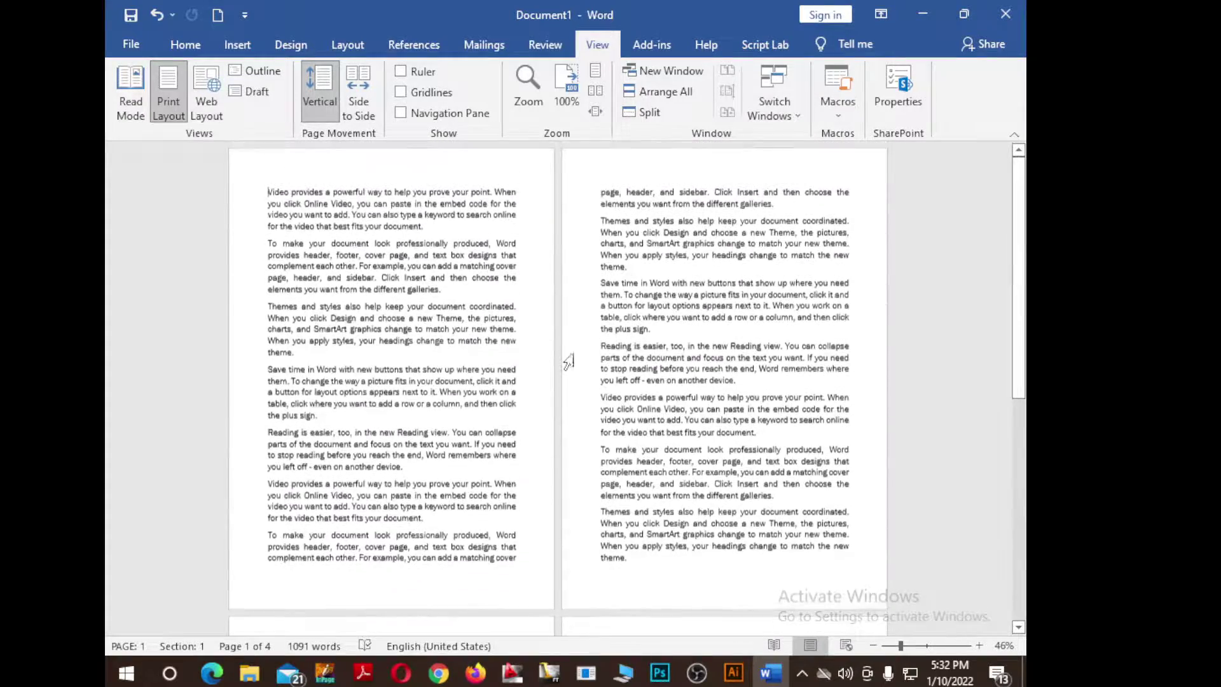
Compare the page zoom options by switching to One Page and back to Multiple Pages, browsing the document in each
click(601, 75)
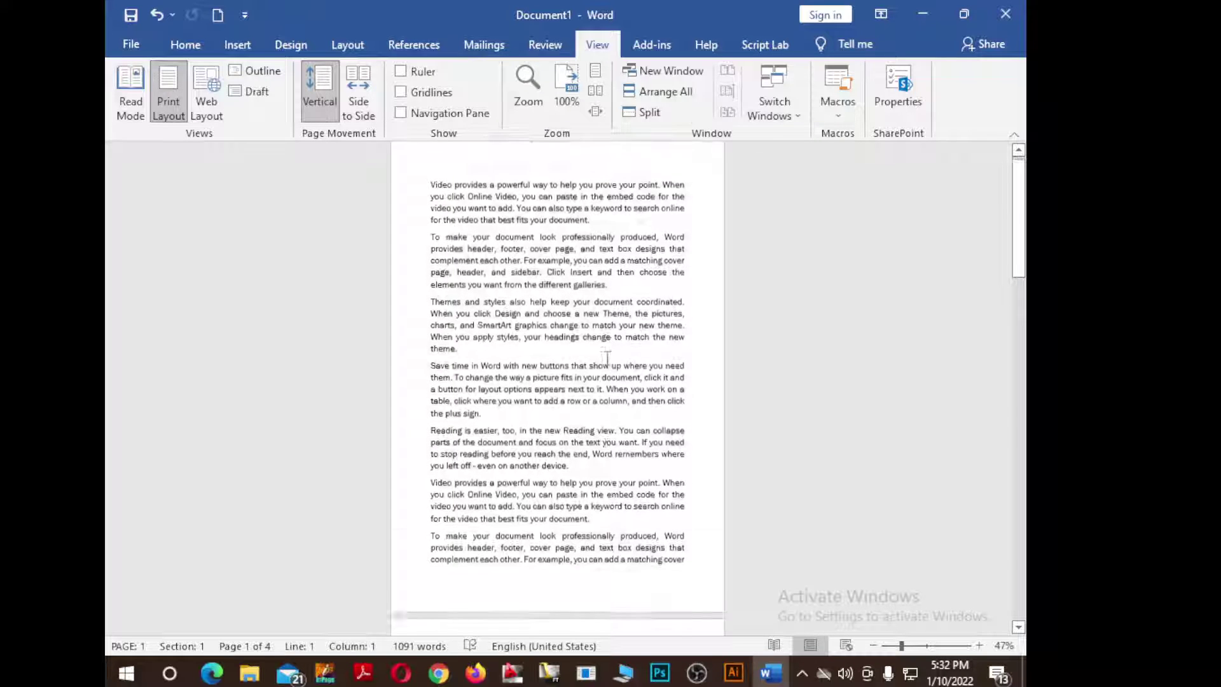
scroll(604, 367, down, 3)
scroll(604, 368, down, 1)
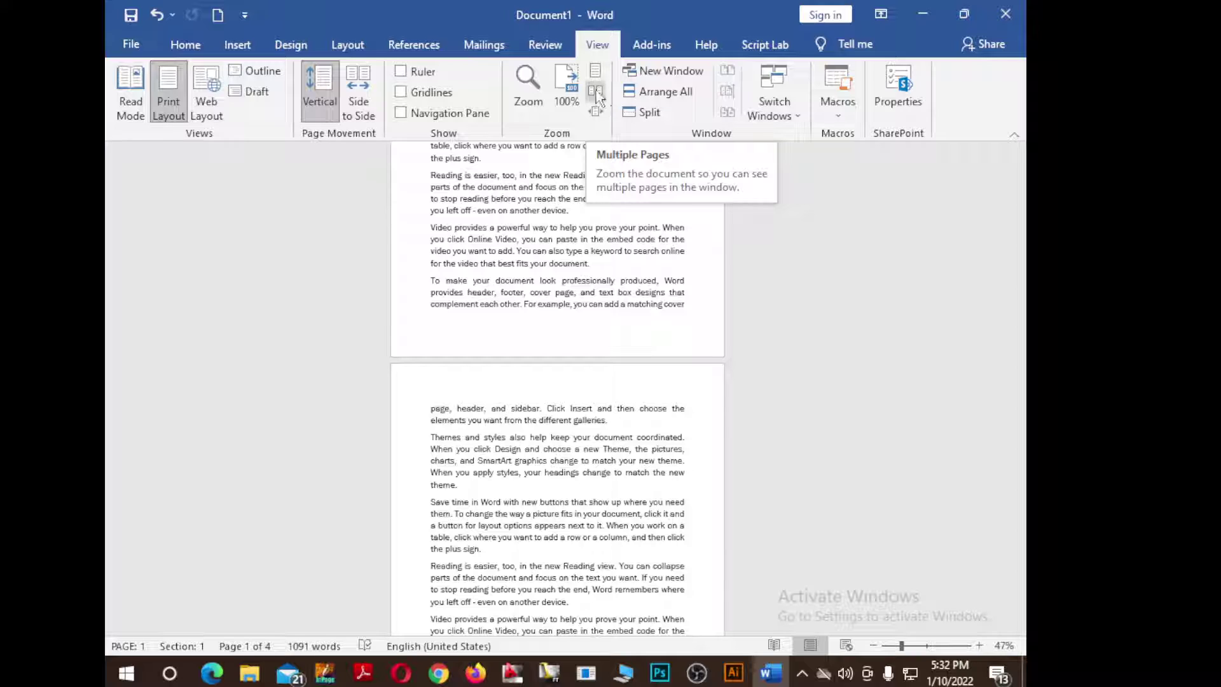
click(597, 93)
scroll(595, 314, up, 1)
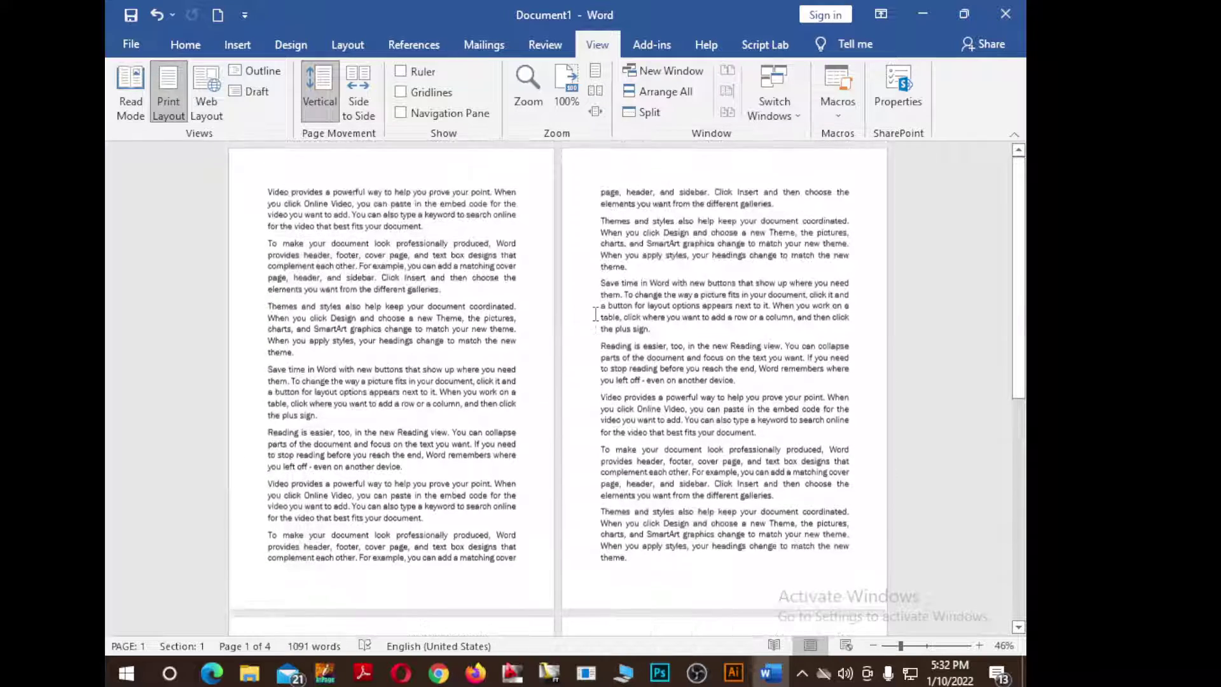
scroll(507, 328, down, 2)
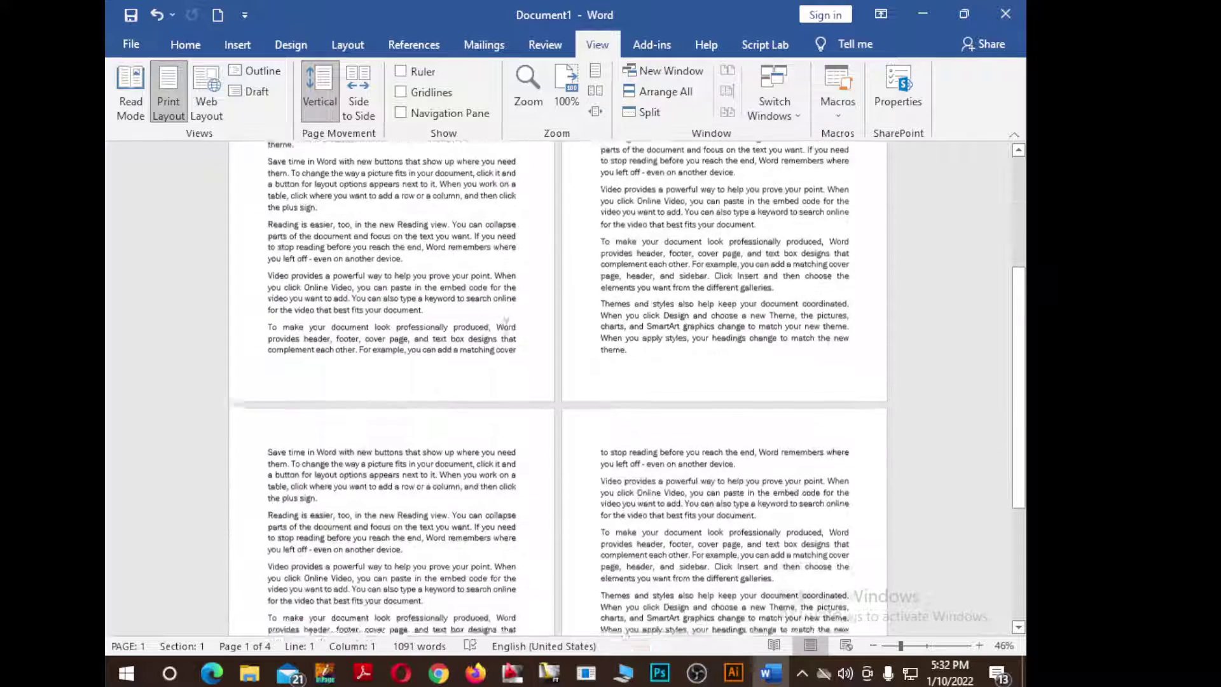
scroll(545, 186, up, 3)
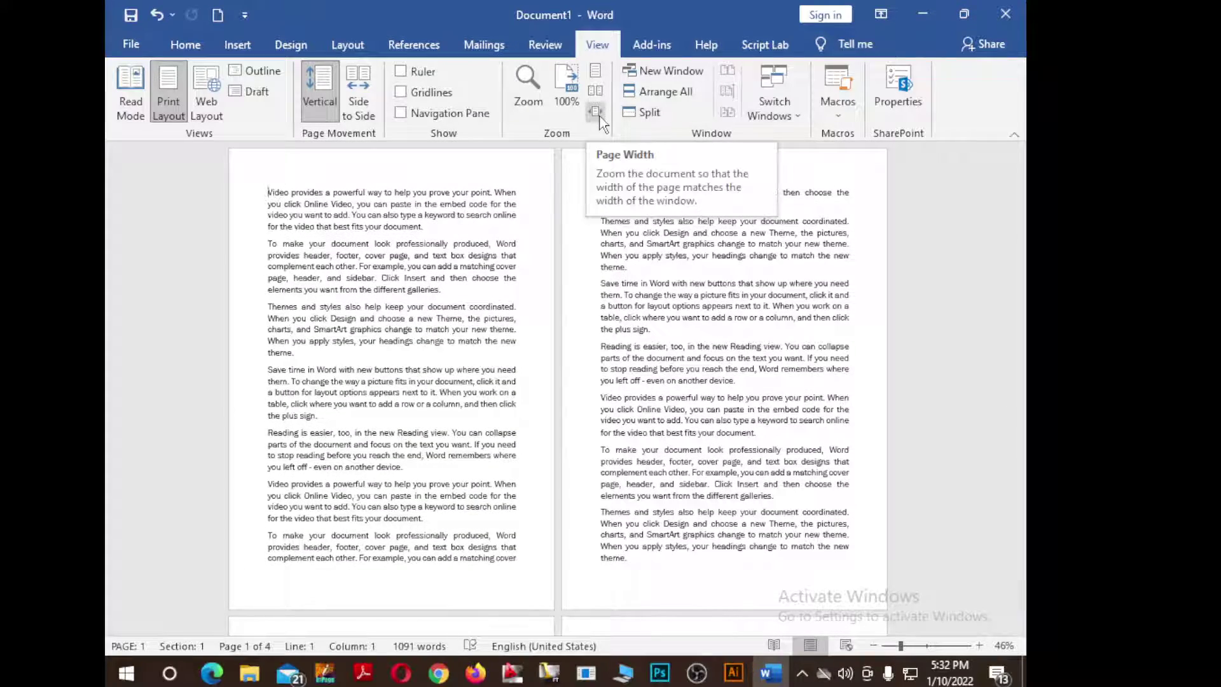
Set the zoom to Page Width so the page matches the width of the window
click(597, 113)
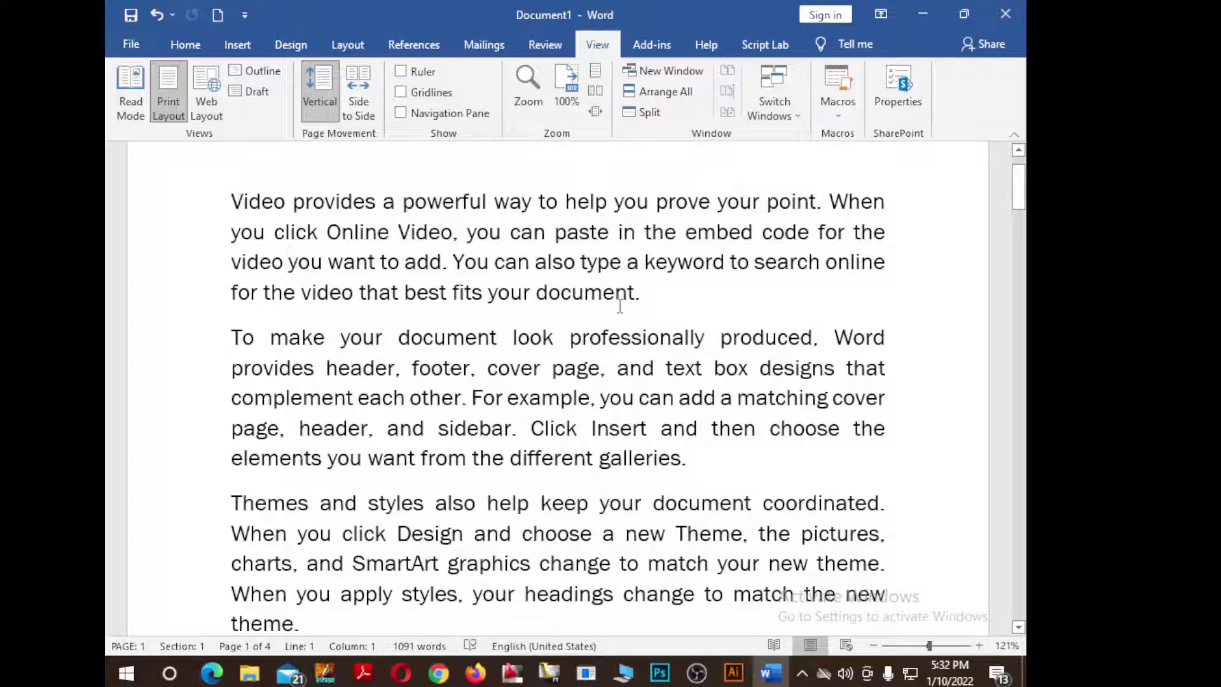
Zoom the document out to 10% and bring it back in to 97%
scroll(620, 313, down, 8)
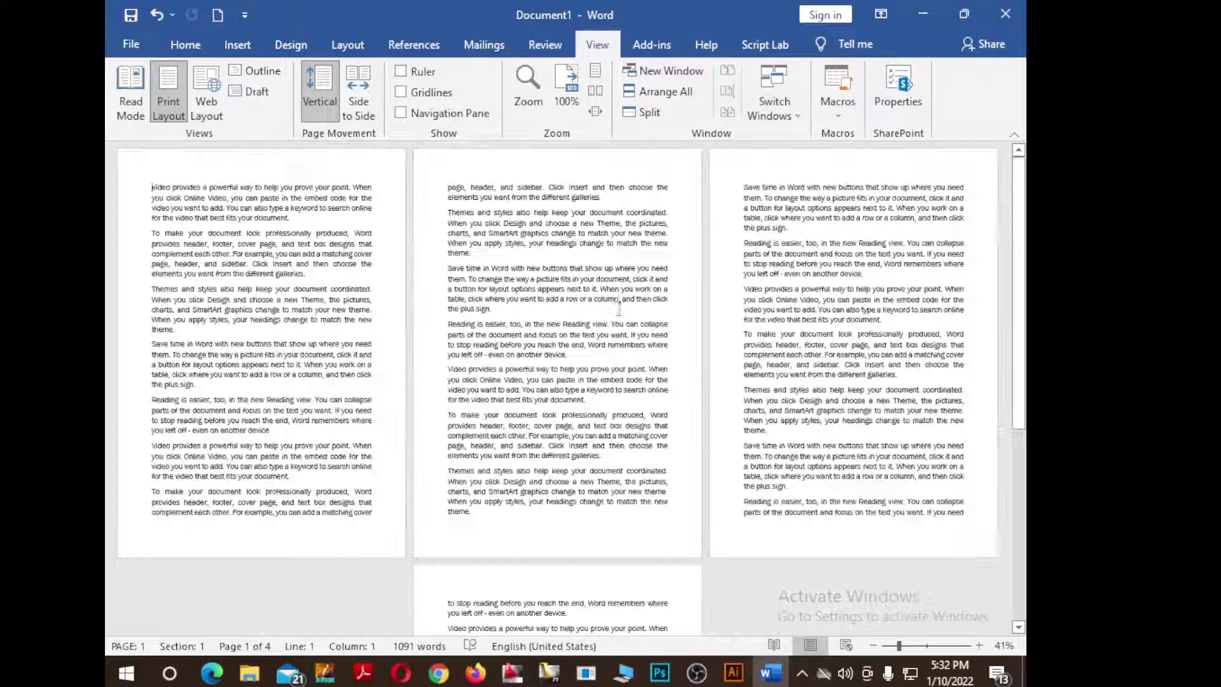
scroll(612, 303, down, 4)
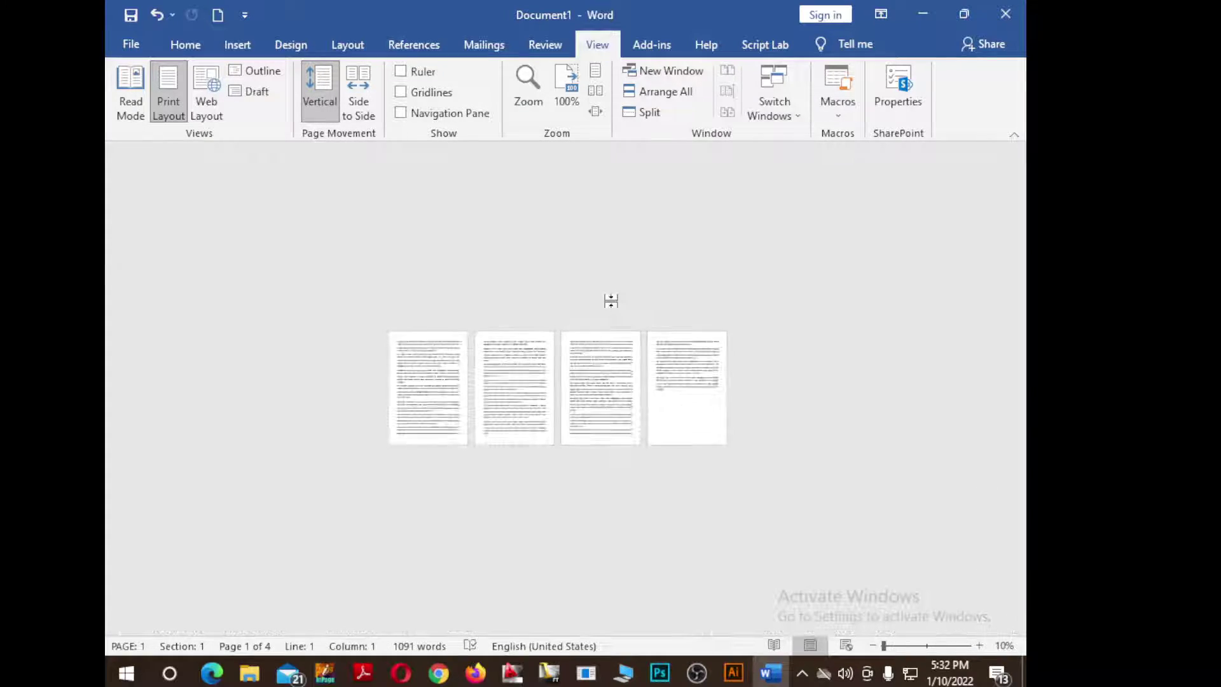
click(557, 75)
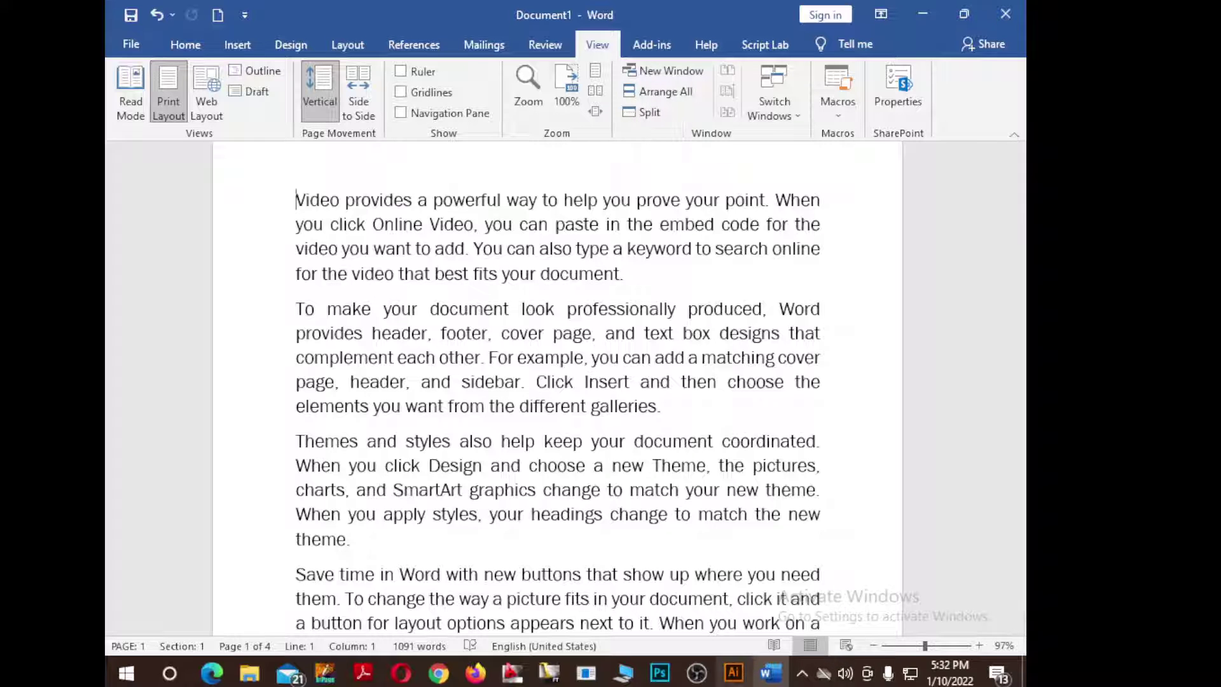
click(699, 676)
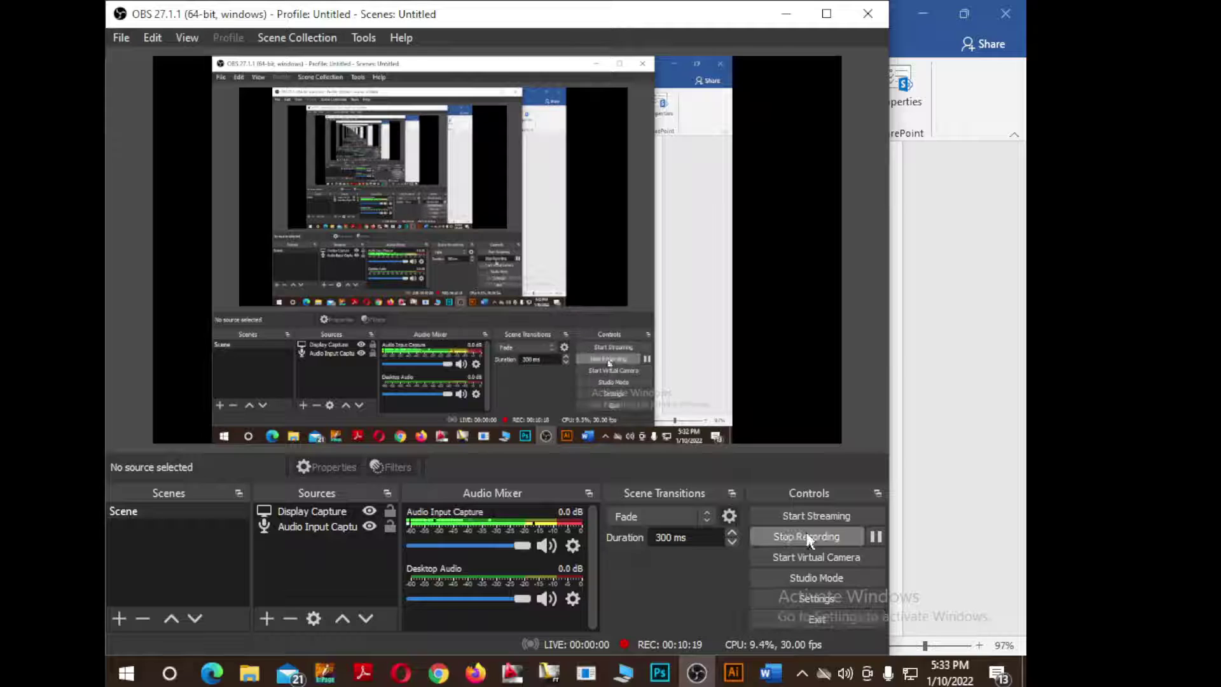